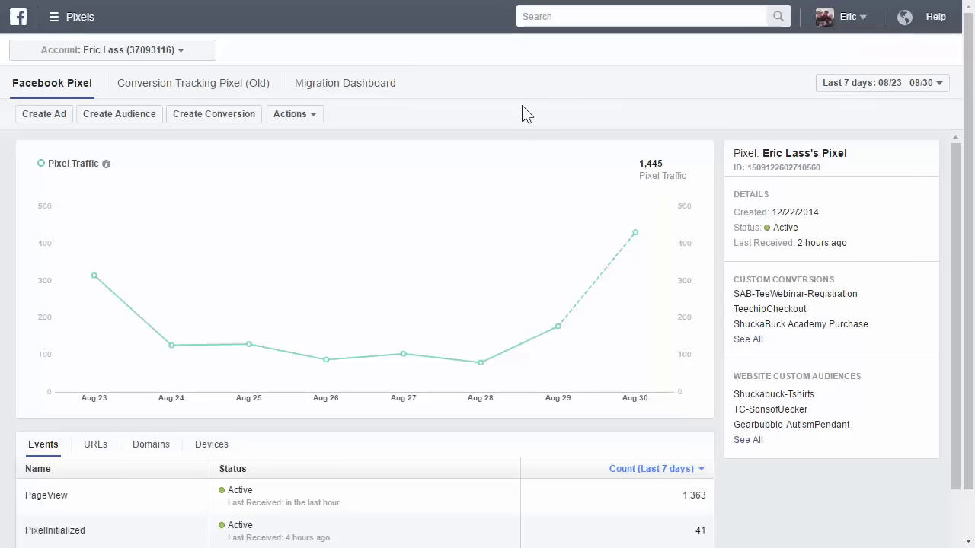
Go to the Pixels page, view the Facebook pixel's base code, select the whole snippet and close the code view.
left_click(56, 22)
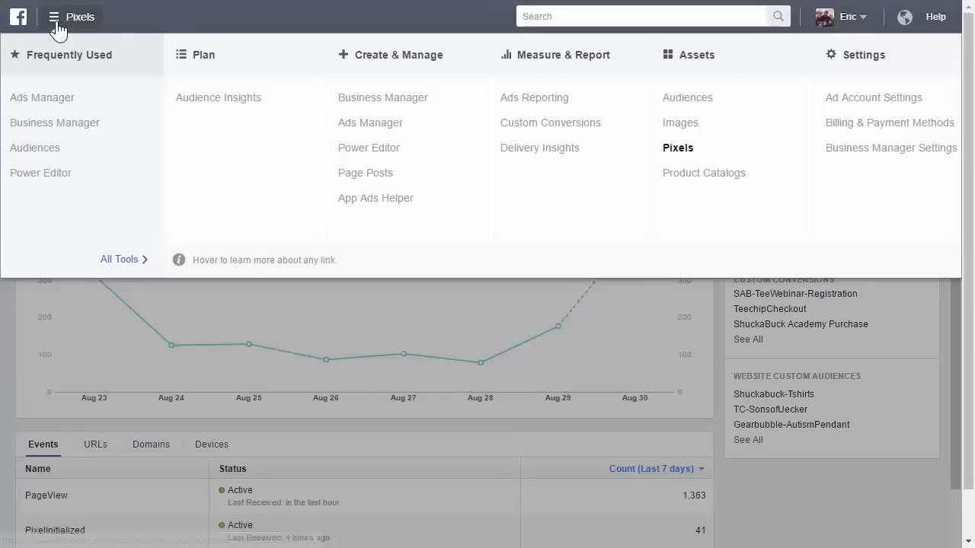
left_click(676, 148)
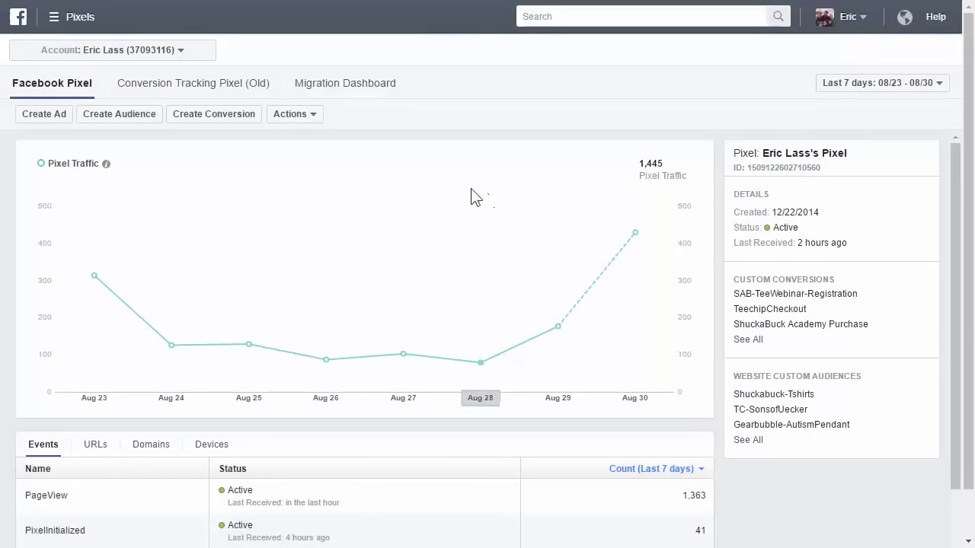
left_click(312, 116)
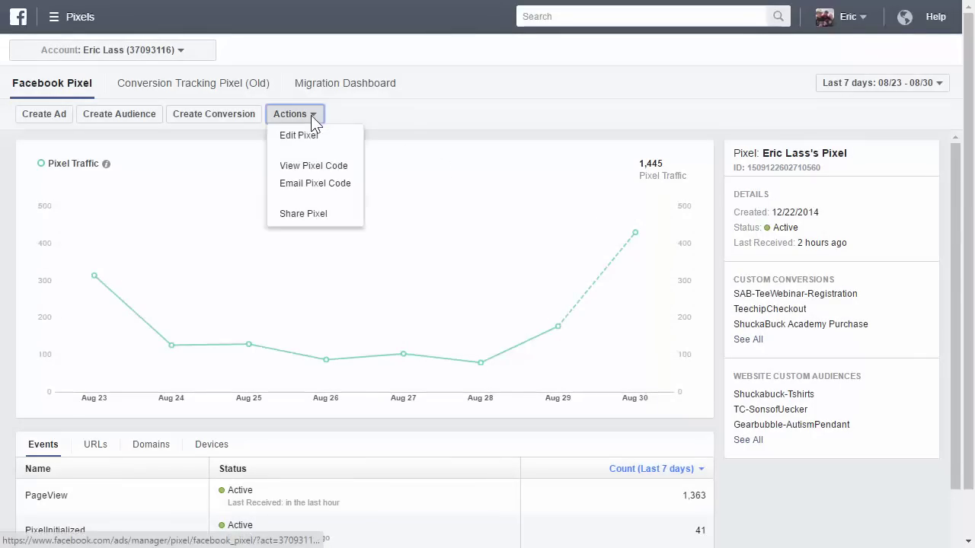
left_click(323, 169)
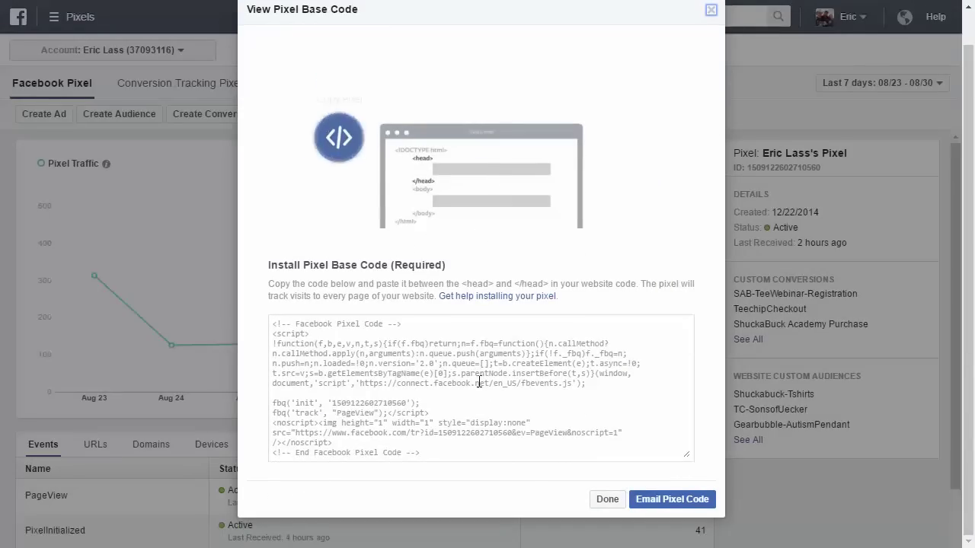
left_click(479, 383)
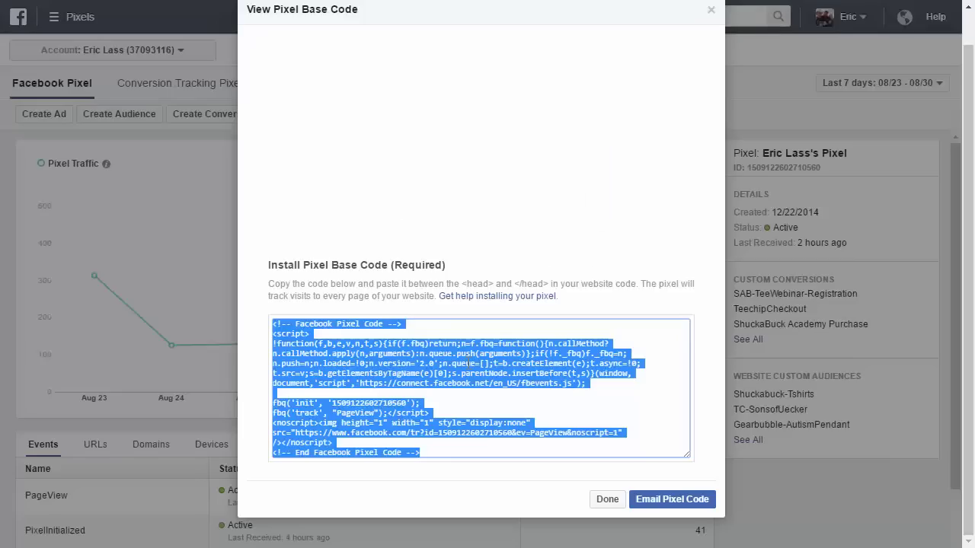
left_click(710, 10)
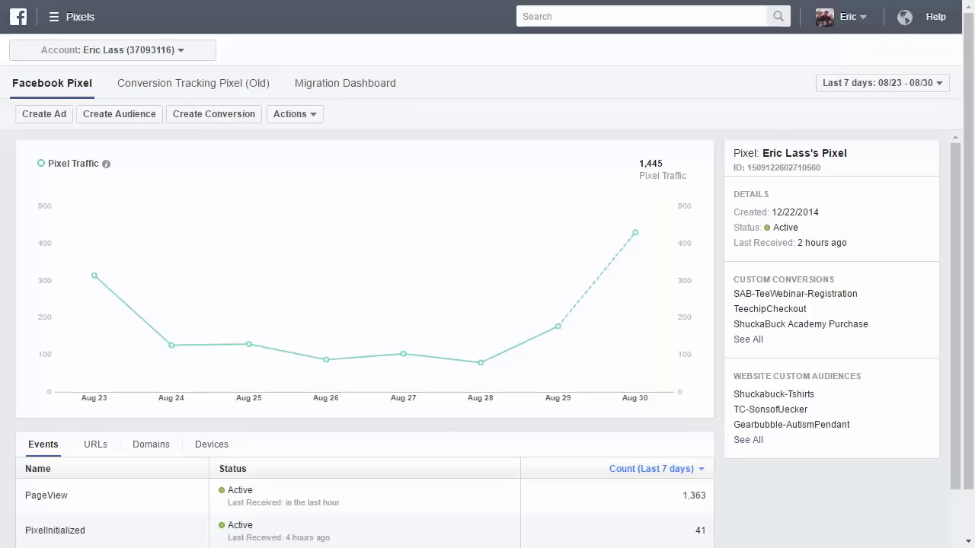
Reopen the pixel's base code, select the entire script again and dismiss the code view.
left_click(310, 116)
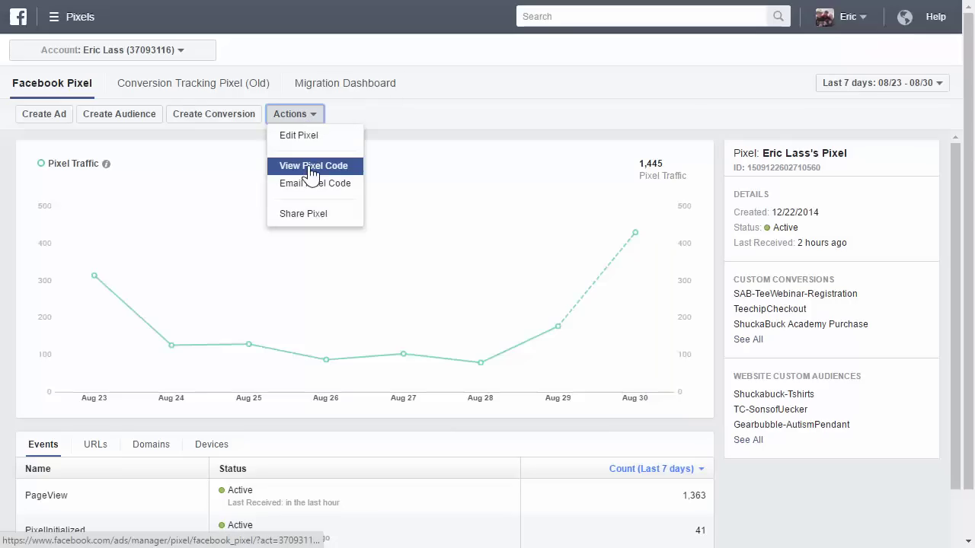
left_click(312, 172)
left_click(568, 373)
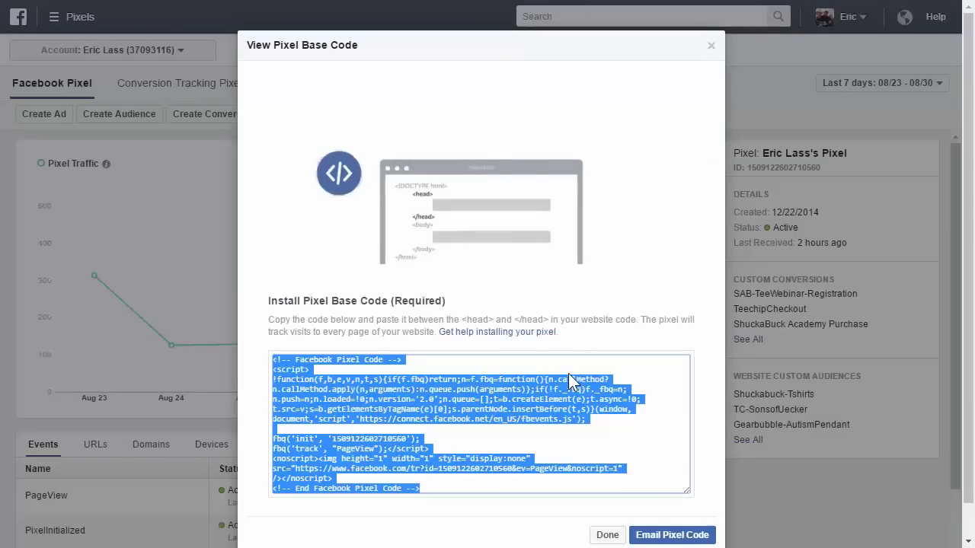
left_click(712, 46)
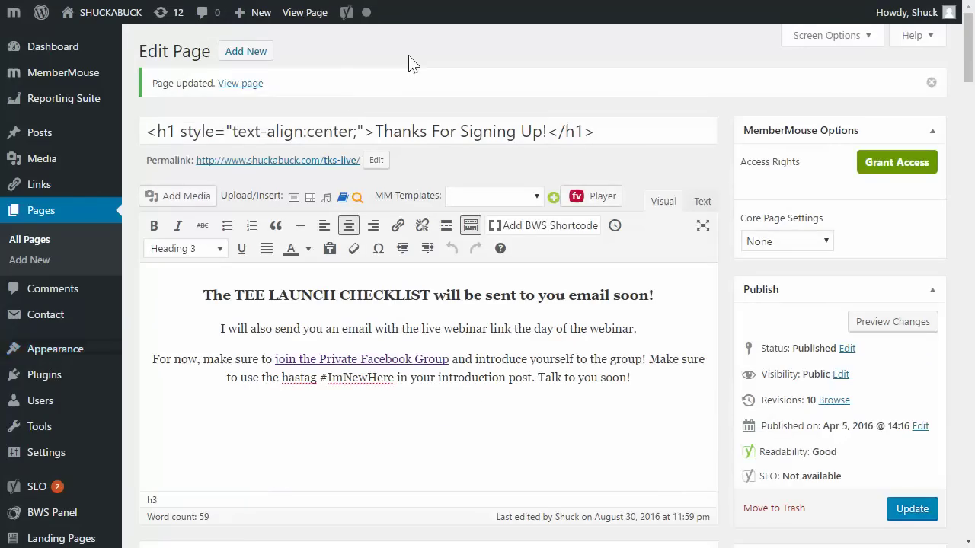
In the WordPress admin, go to the Tracking Code Manager settings and start a new tracking code.
mouse_move(91, 351)
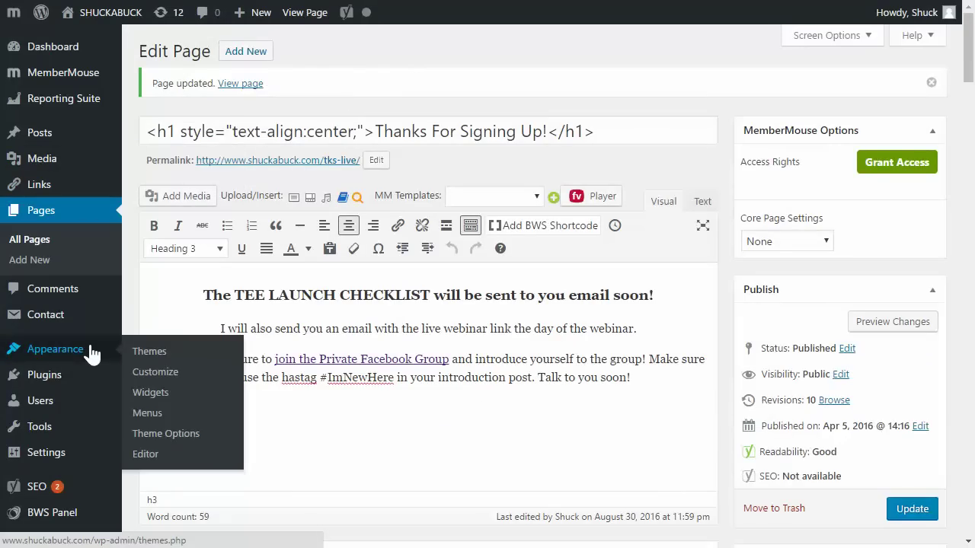
mouse_move(92, 457)
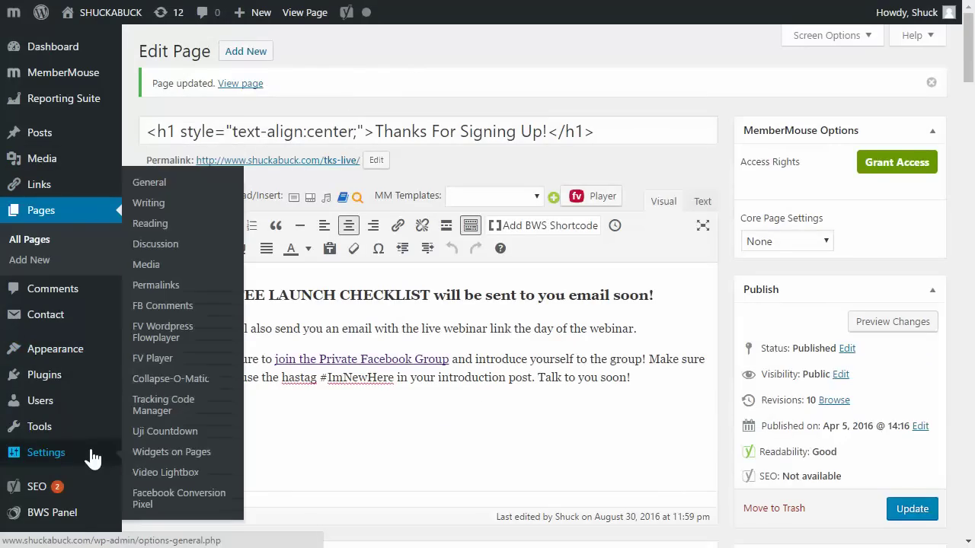
left_click(156, 421)
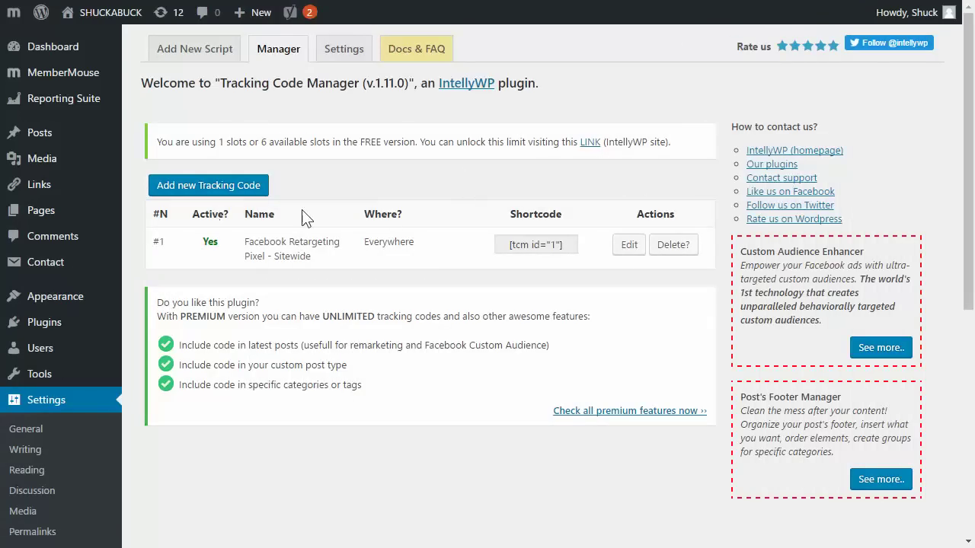
left_click(232, 185)
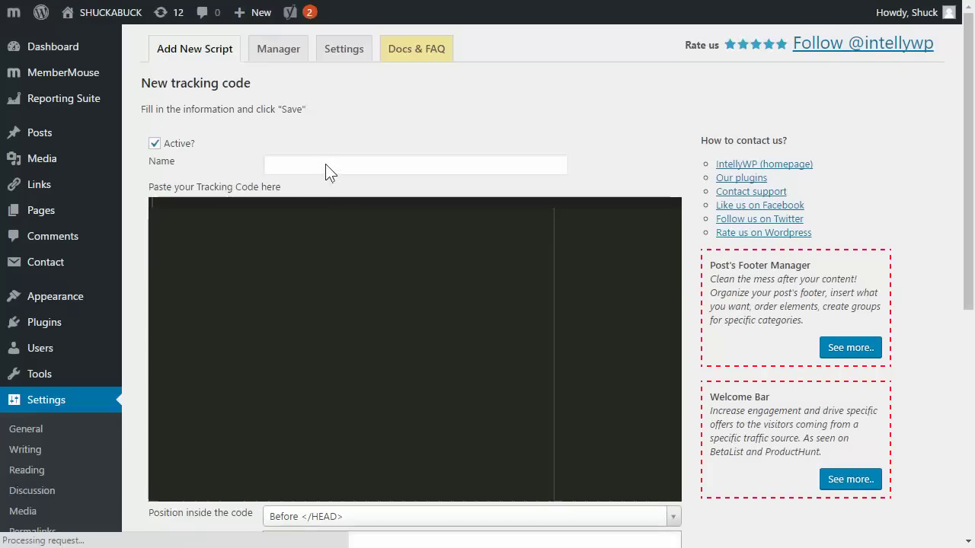
Name the new tracking code "Facebook Pixel - Sitewide".
left_click(329, 168)
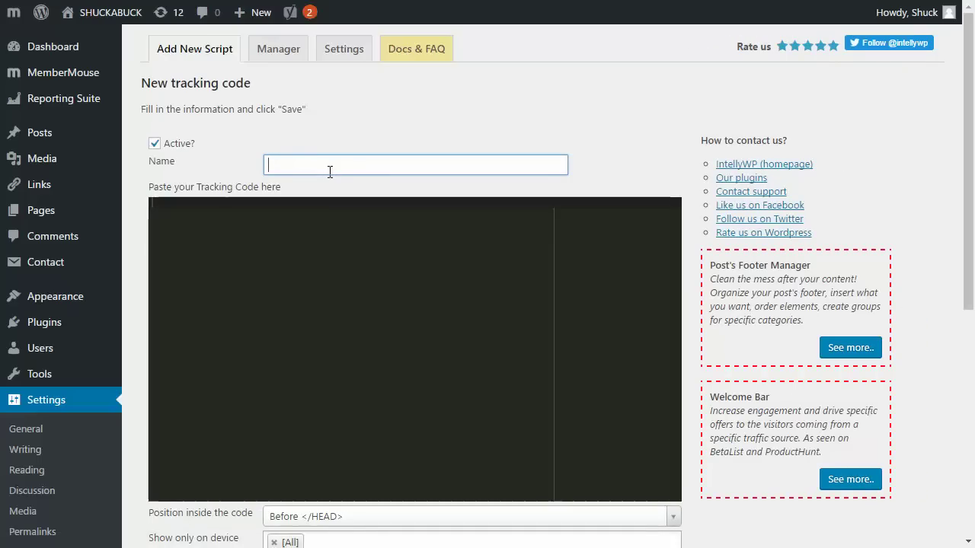
type("FAceboo")
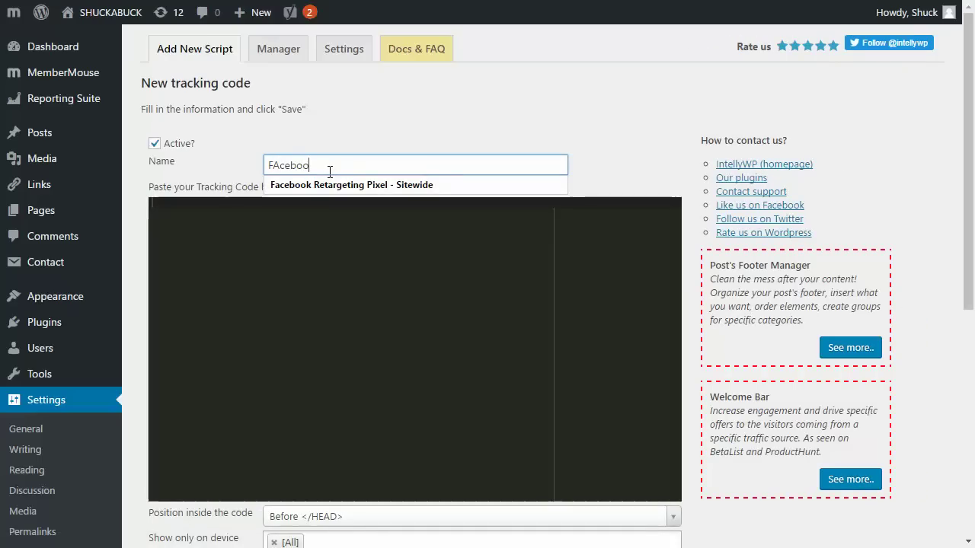
key("BackSpace")
key("BackSpace")
key("BackSpace")
key("BackSpace")
key("BackSpace")
key("BackSpace")
type("acebook P")
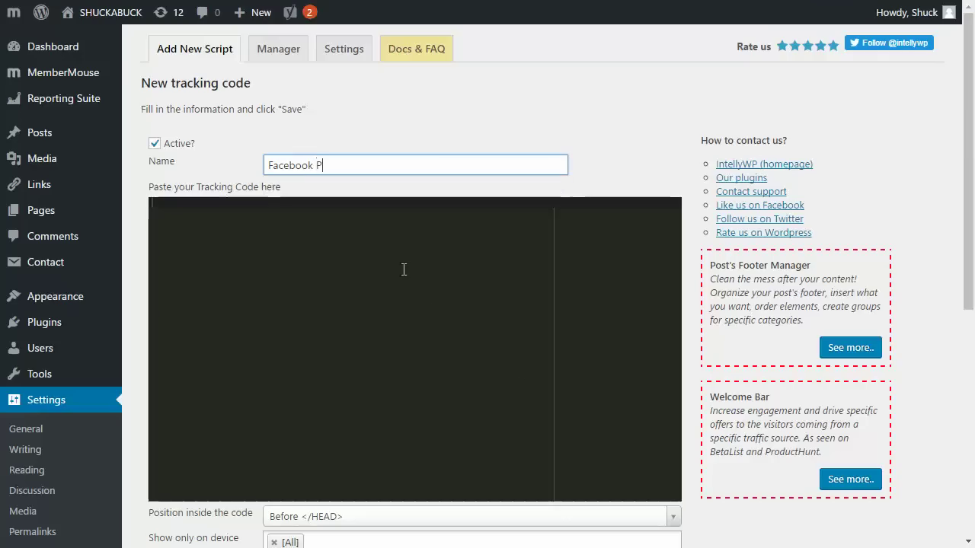
type("ixel -")
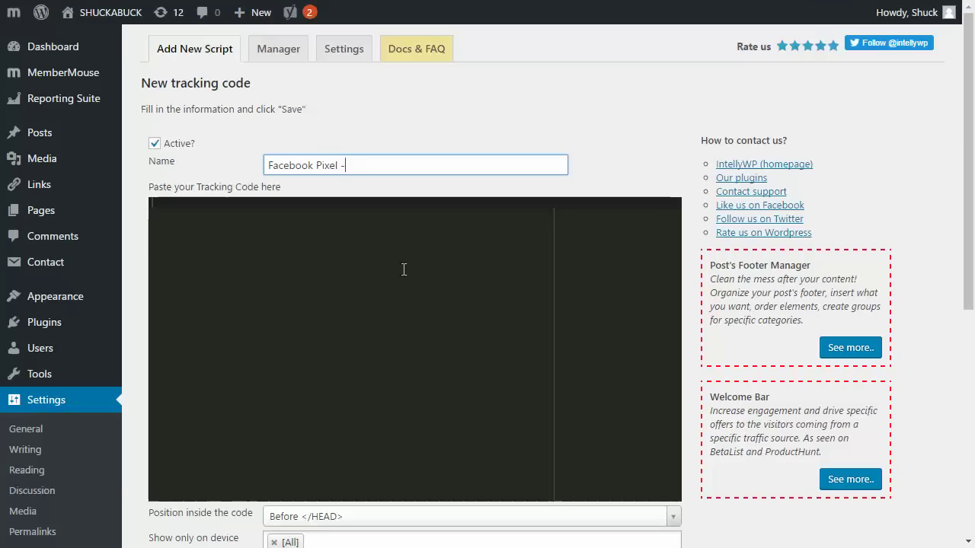
type(" Sitewide")
Review the choices for the code's position in the page and keep Before </HEAD>.
left_click(403, 270)
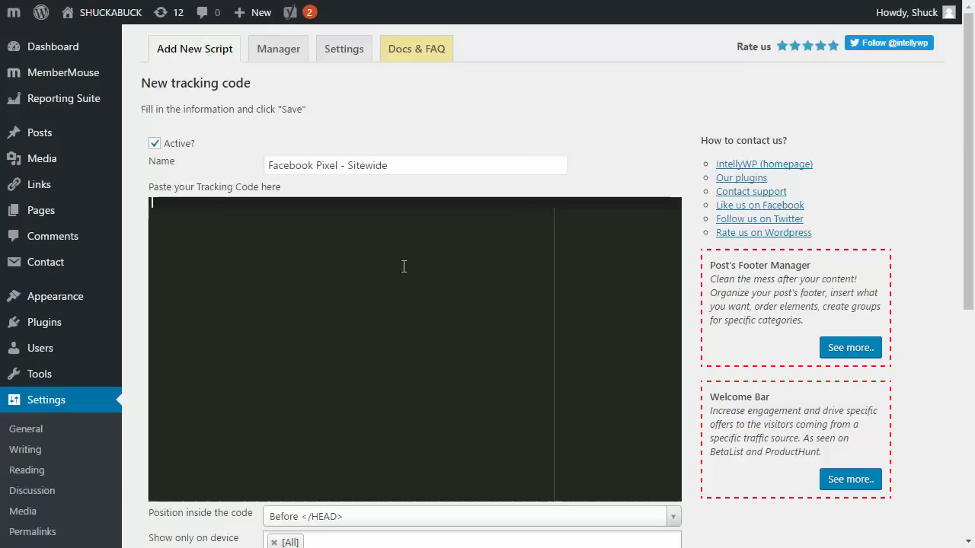
scroll(436, 262, "down", 3)
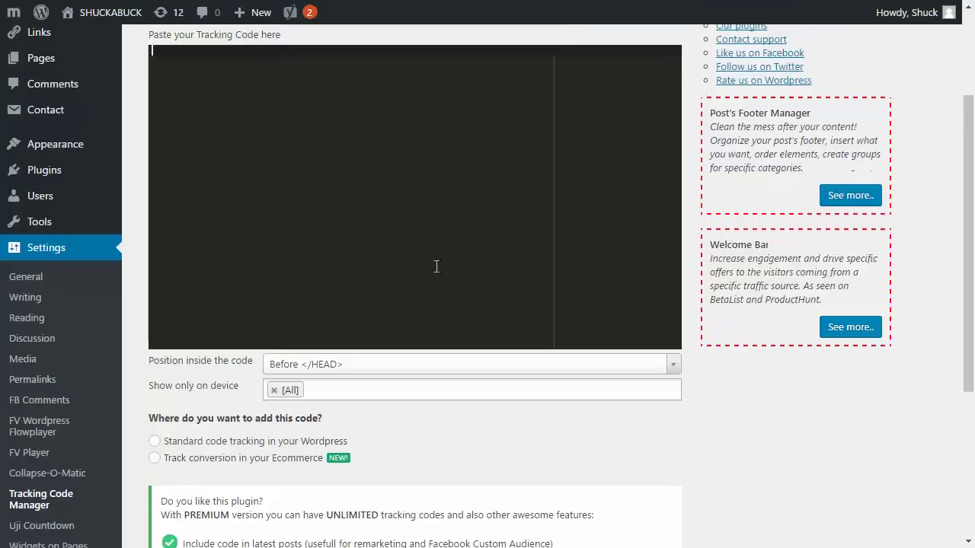
scroll(391, 167, "down", 1)
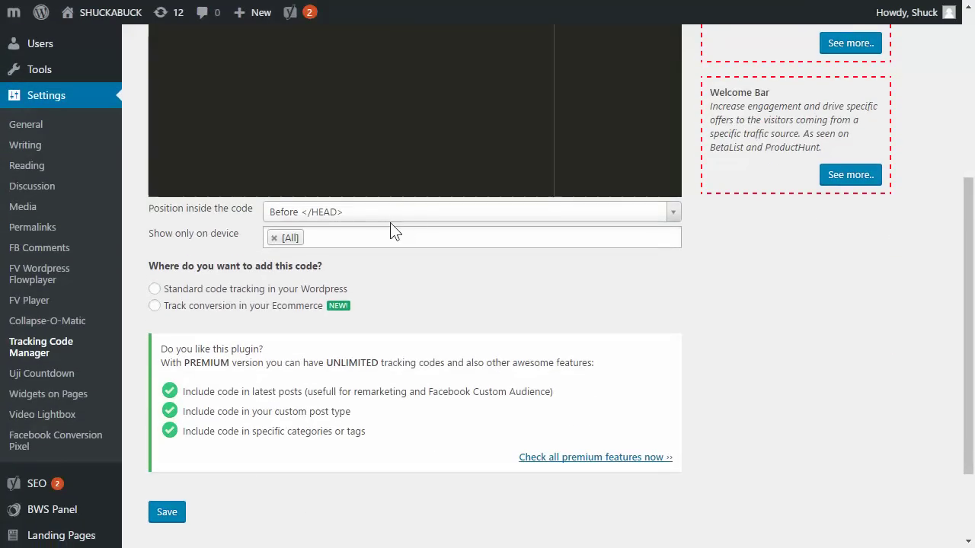
left_click(403, 214)
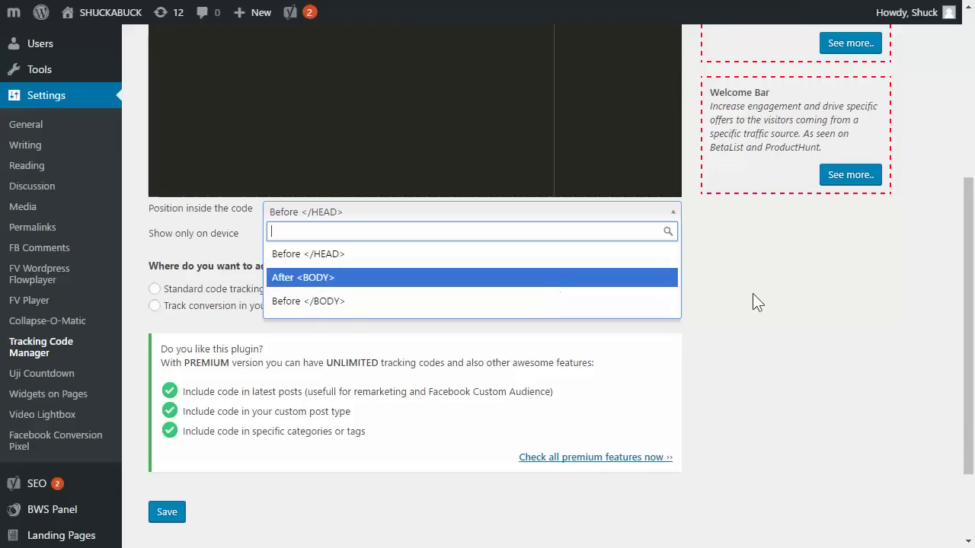
left_click(756, 312)
scroll(495, 271, "up", 2)
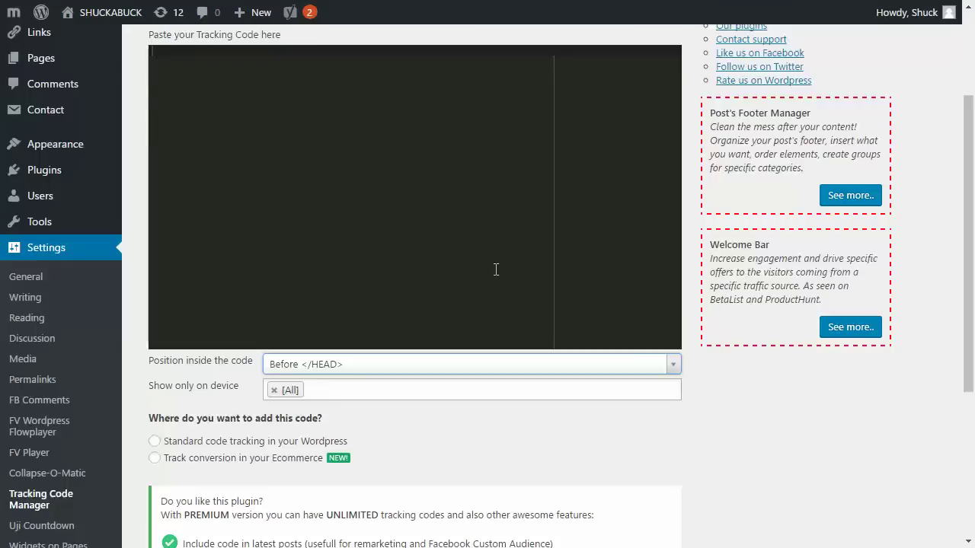
scroll(495, 270, "down", 2)
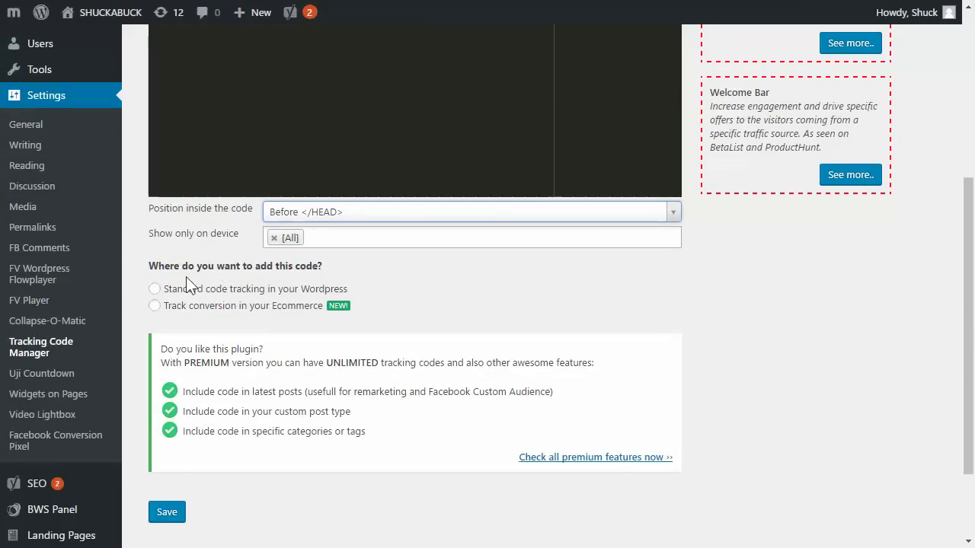
Set the code to standard WordPress tracking, inserted in the whole website (pages, posts and archives).
left_click(156, 291)
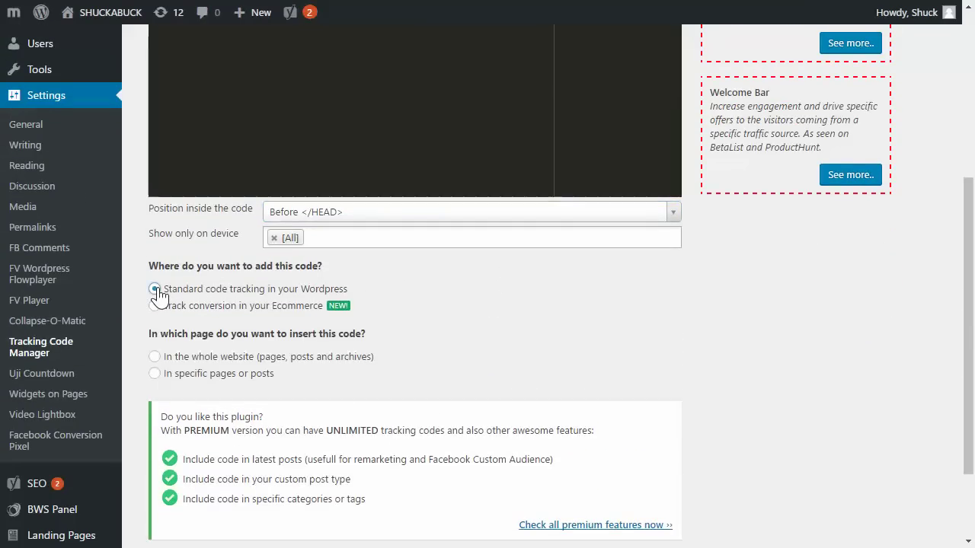
scroll(429, 266, "down", 1)
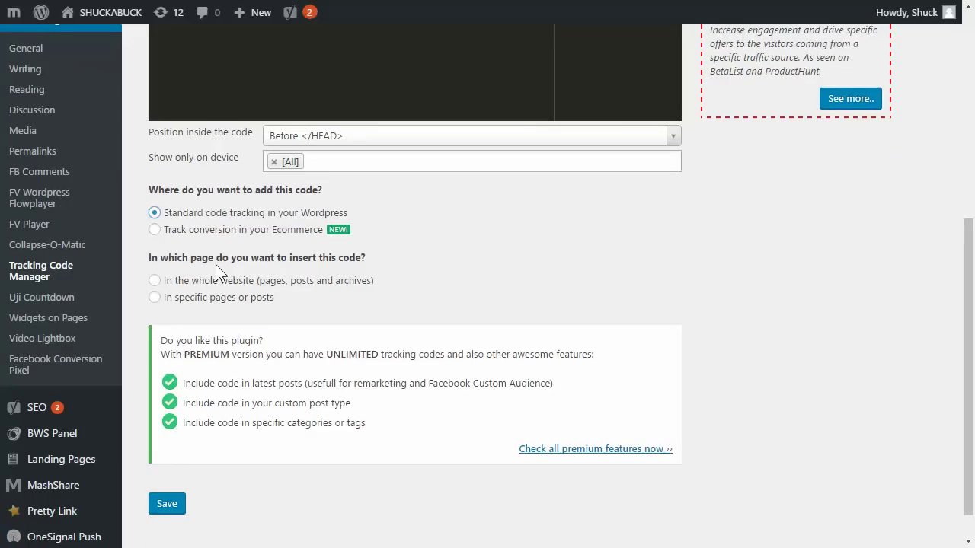
left_click(245, 283)
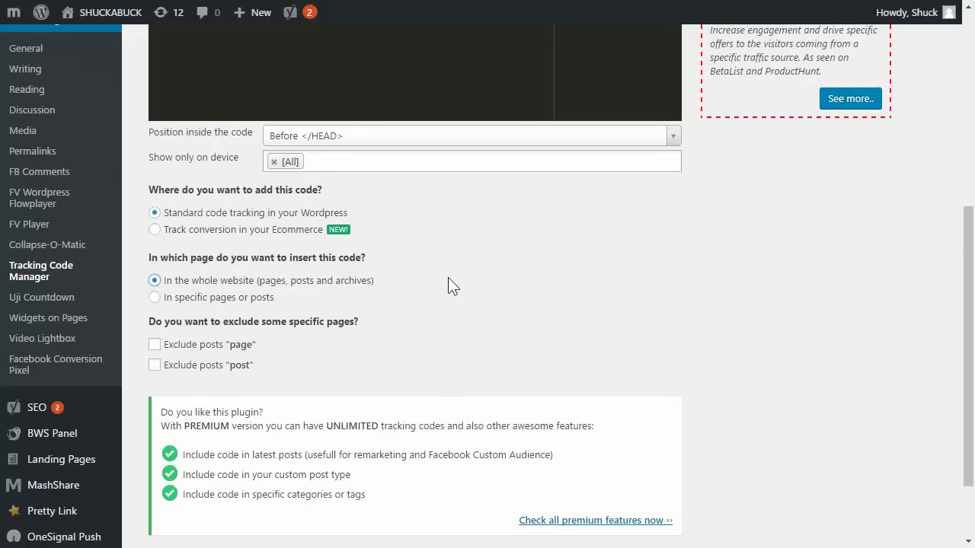
scroll(447, 281, "down", 1)
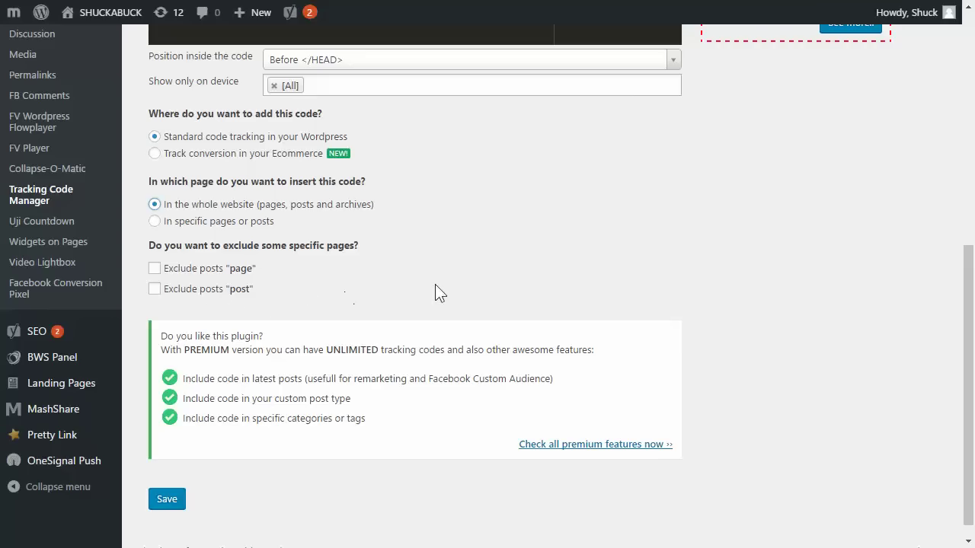
scroll(488, 288, "up", 2)
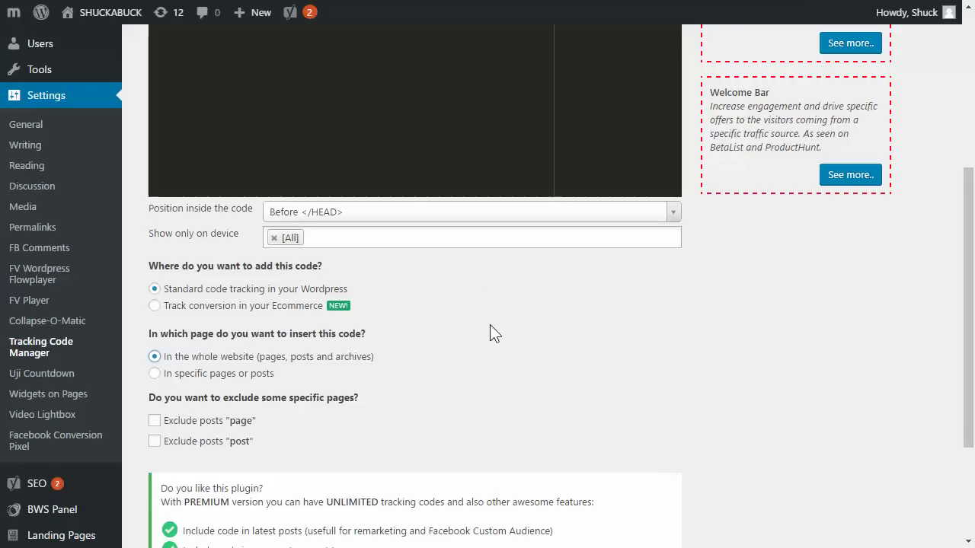
scroll(441, 335, "down", 2)
scroll(434, 305, "up", 6)
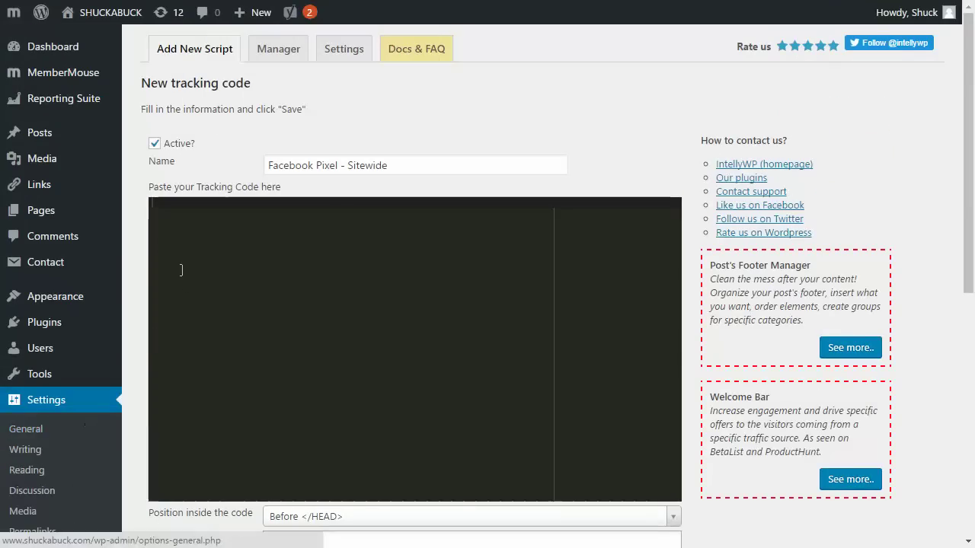
scroll(440, 125, "down", 6)
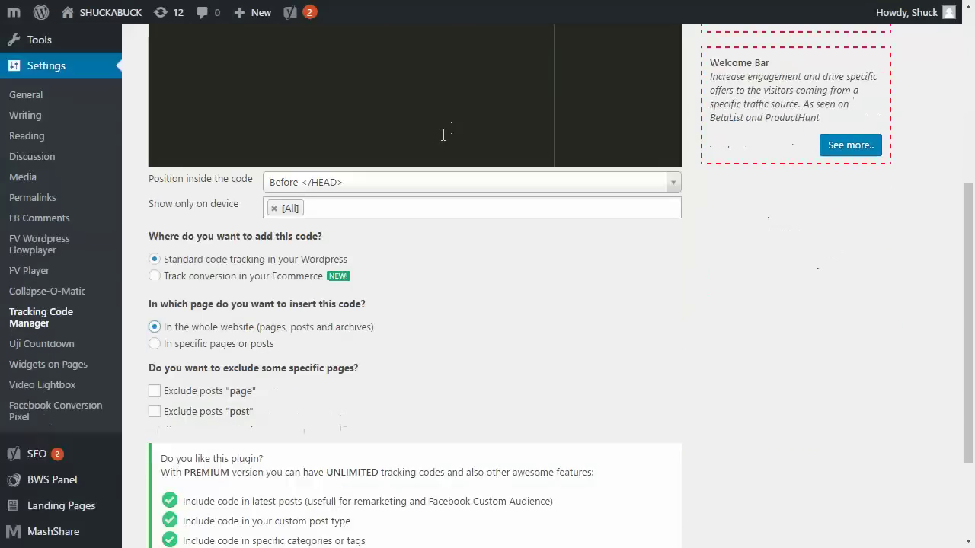
Return to the Facebook Pixels page, open a blank Notepad document and move its window down so its title bar shows.
left_click(47, 176)
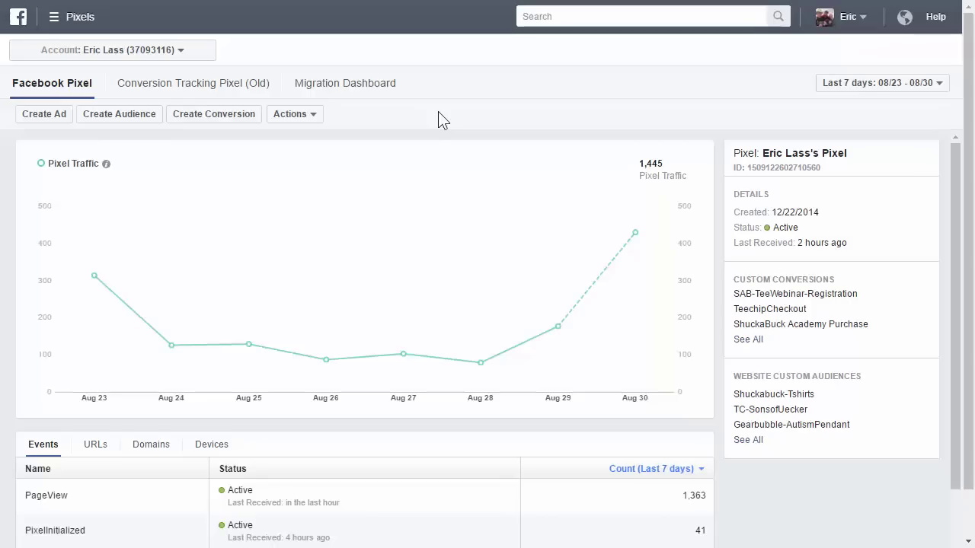
key("super")
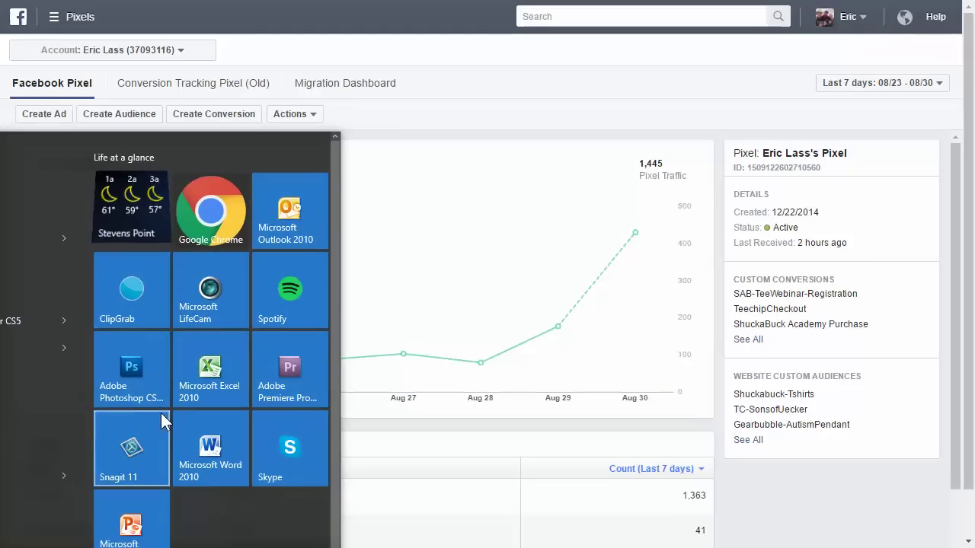
left_click(35, 239)
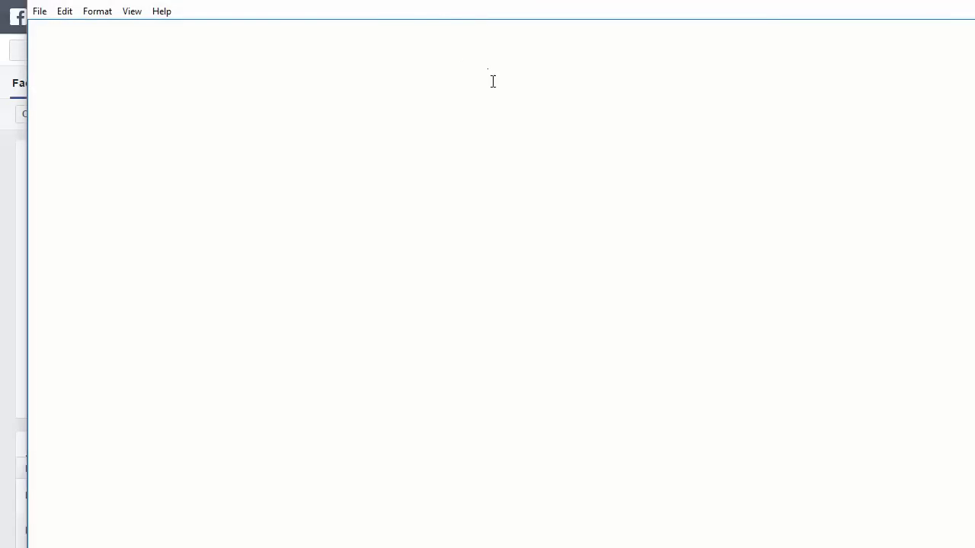
left_click_drag(479, 1, 544, 59)
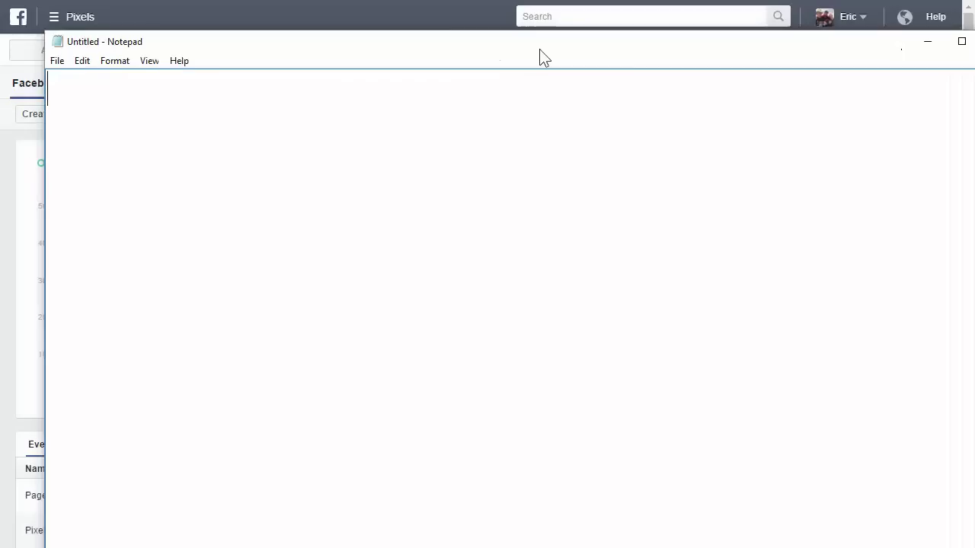
Set the Notepad font size to 14.
left_click(119, 62)
left_click(131, 95)
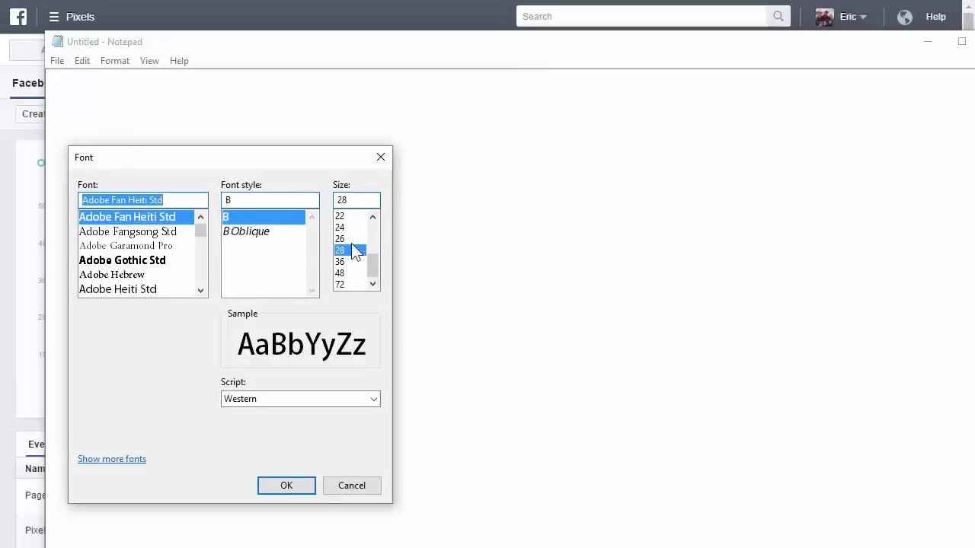
left_click(354, 218)
left_click_drag(375, 254, 377, 230)
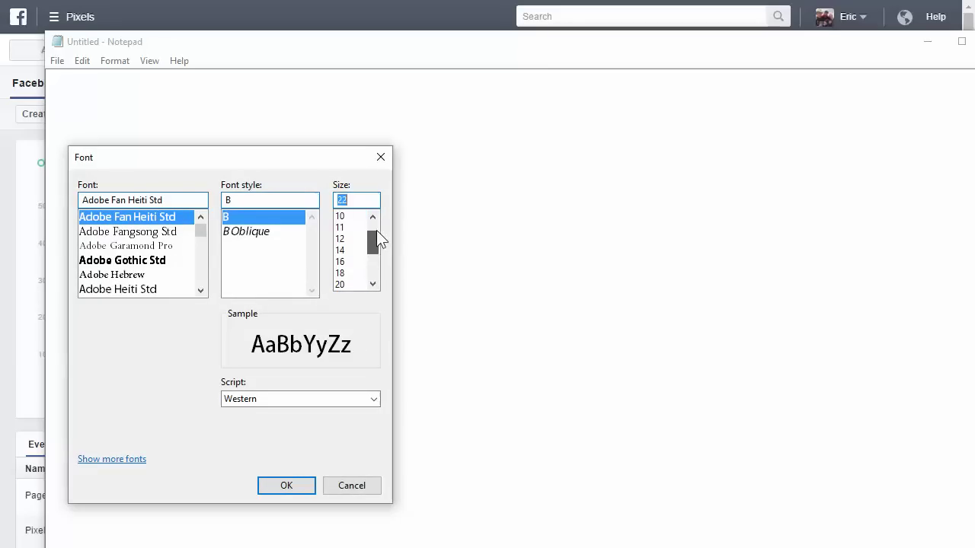
left_click(353, 272)
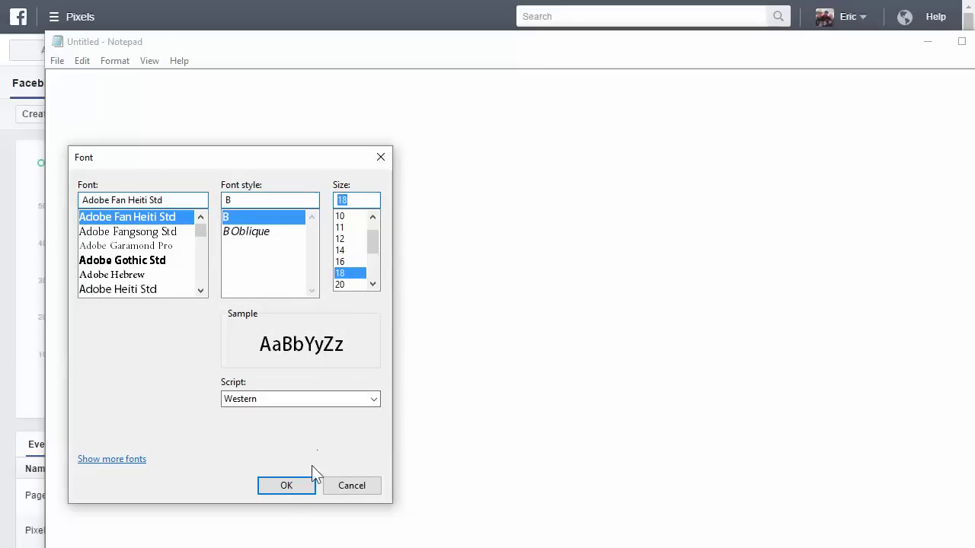
left_click(341, 250)
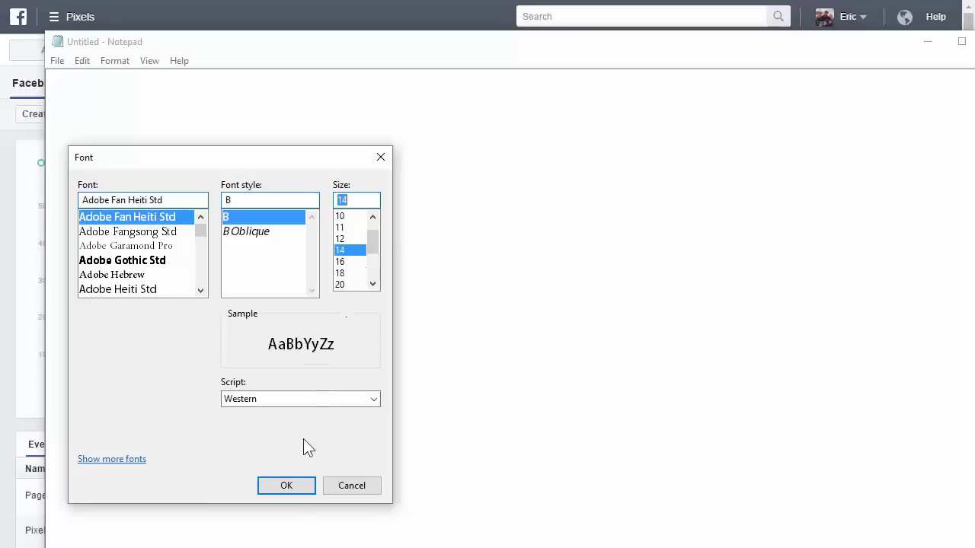
left_click(292, 487)
View the pixel base code on the Facebook Pixels page and copy all of it into the blank Notepad document.
left_click(930, 44)
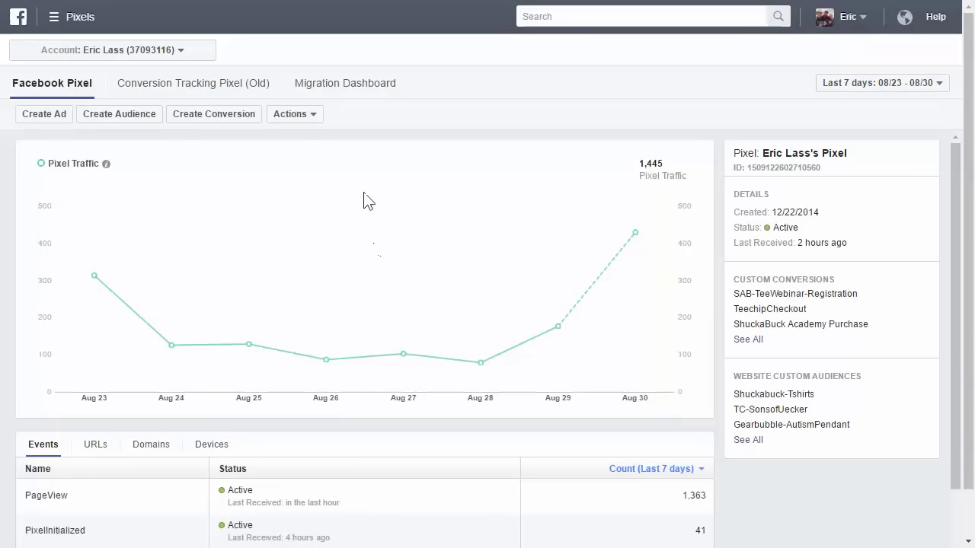
left_click(298, 116)
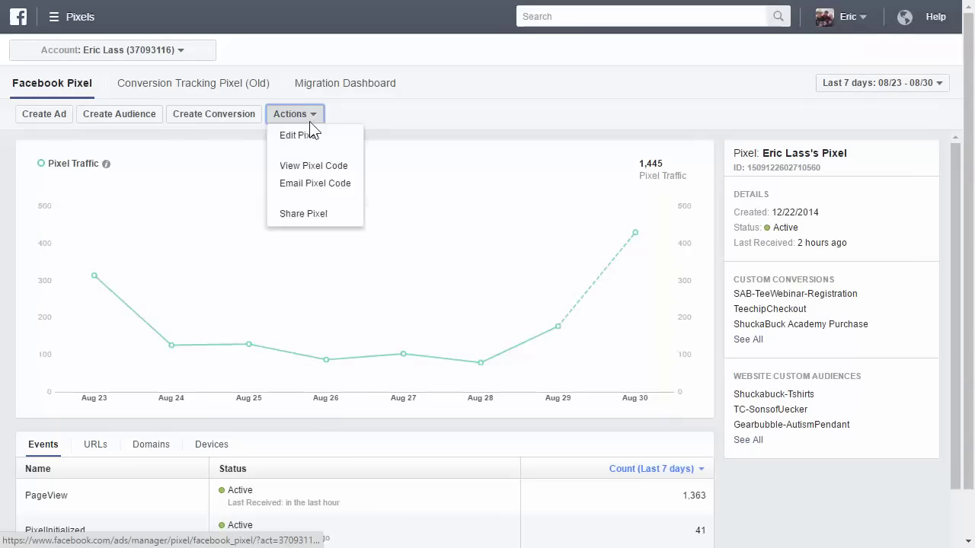
left_click(316, 167)
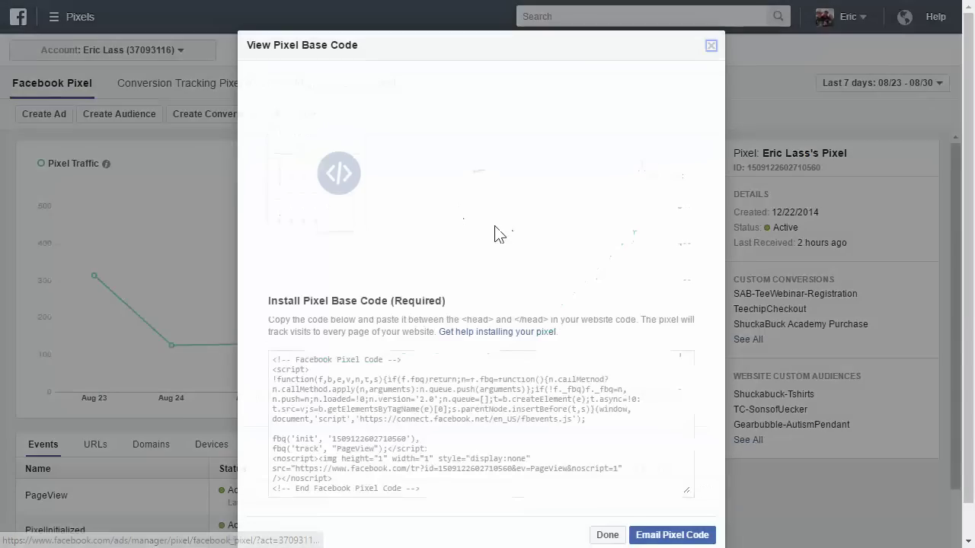
left_click(467, 377)
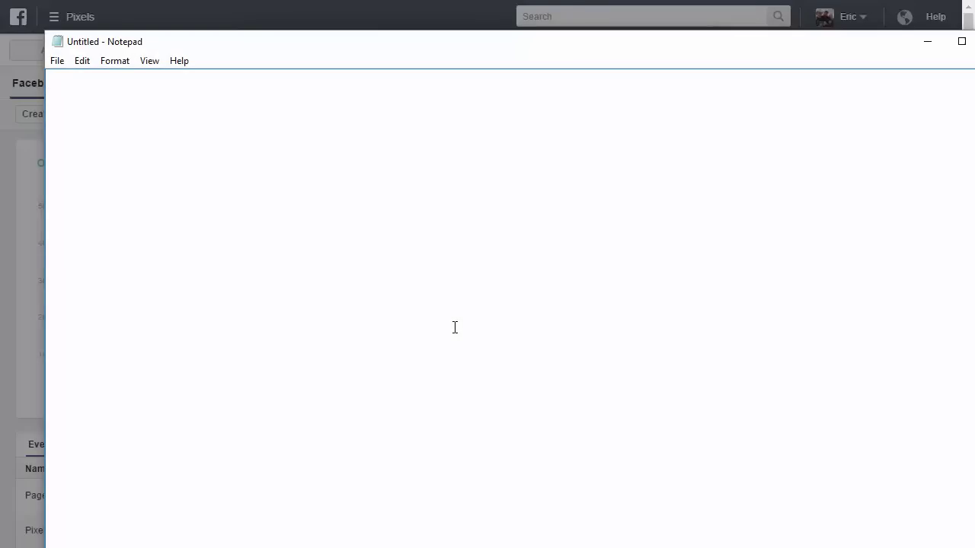
key("ctrl+v")
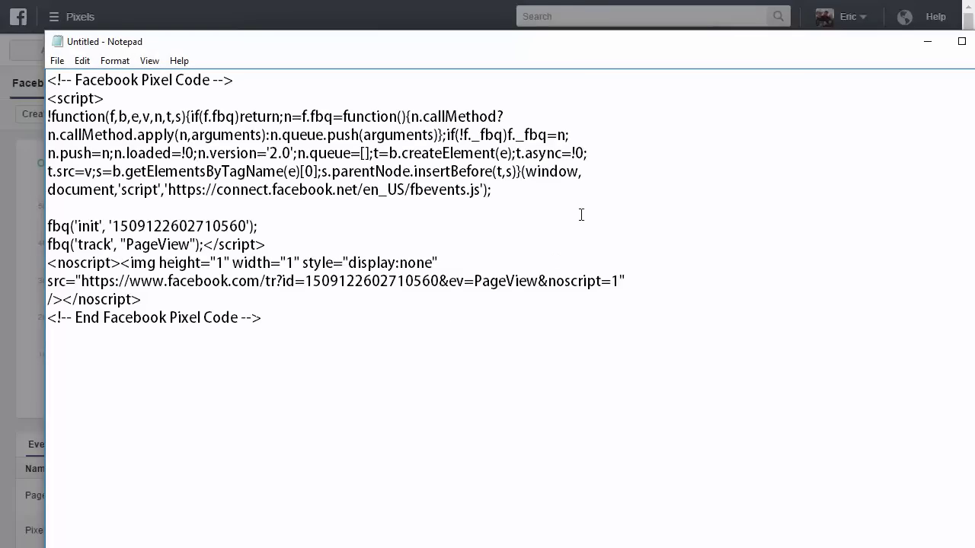
Close the base code view and open the full list of standard event codes for conversion tracking.
left_click(926, 44)
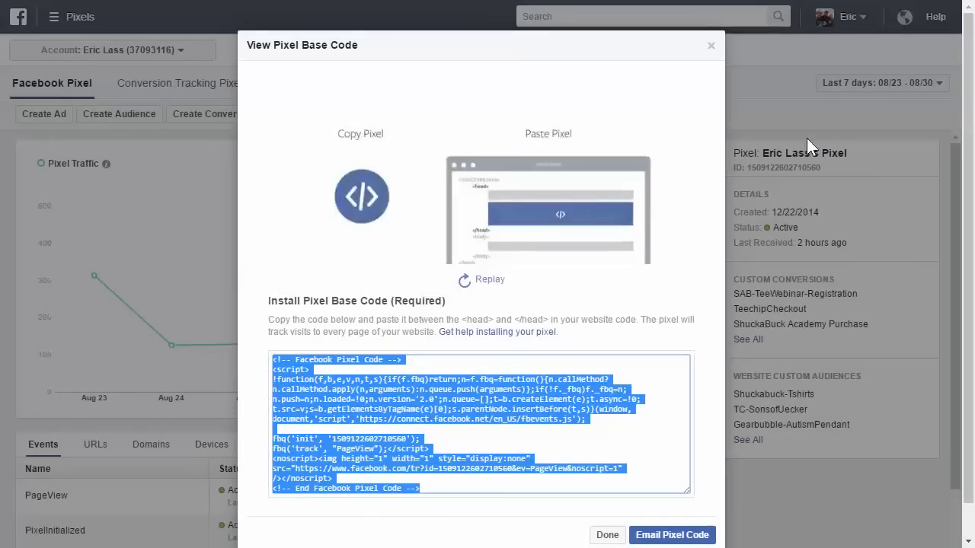
left_click(709, 46)
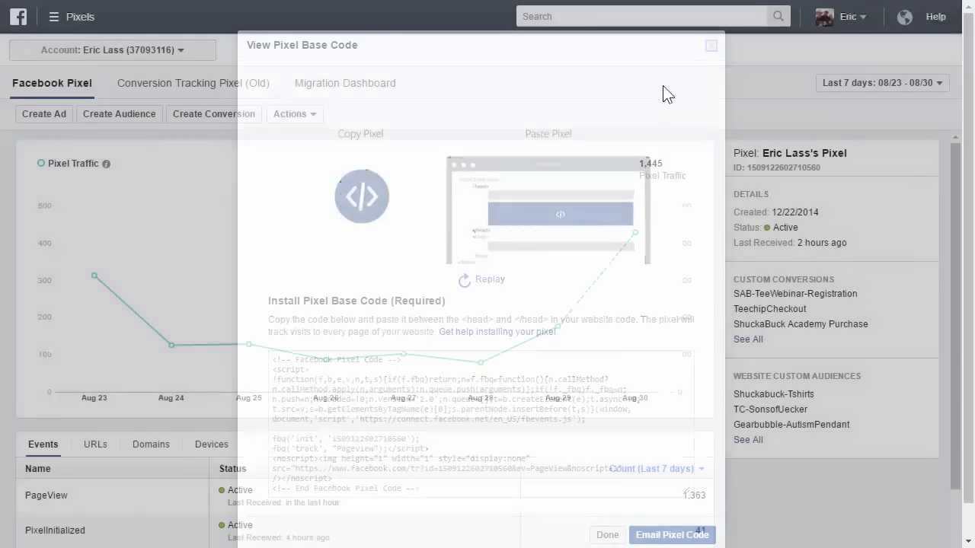
left_click(247, 120)
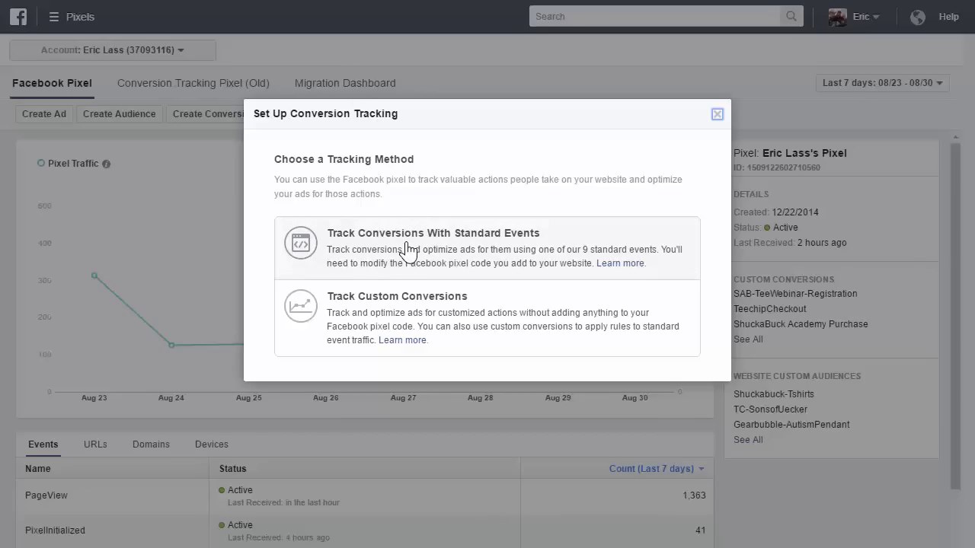
left_click(409, 249)
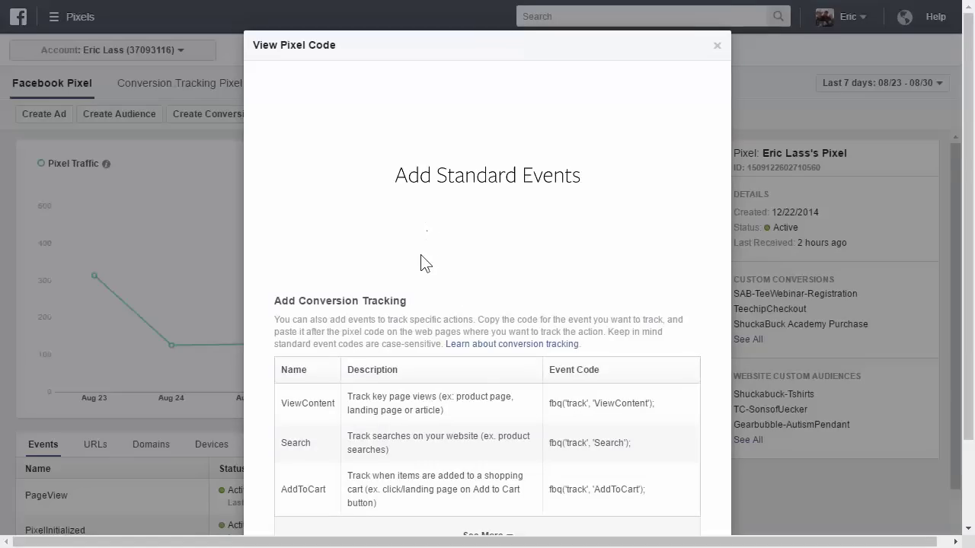
scroll(426, 259, "down", 2)
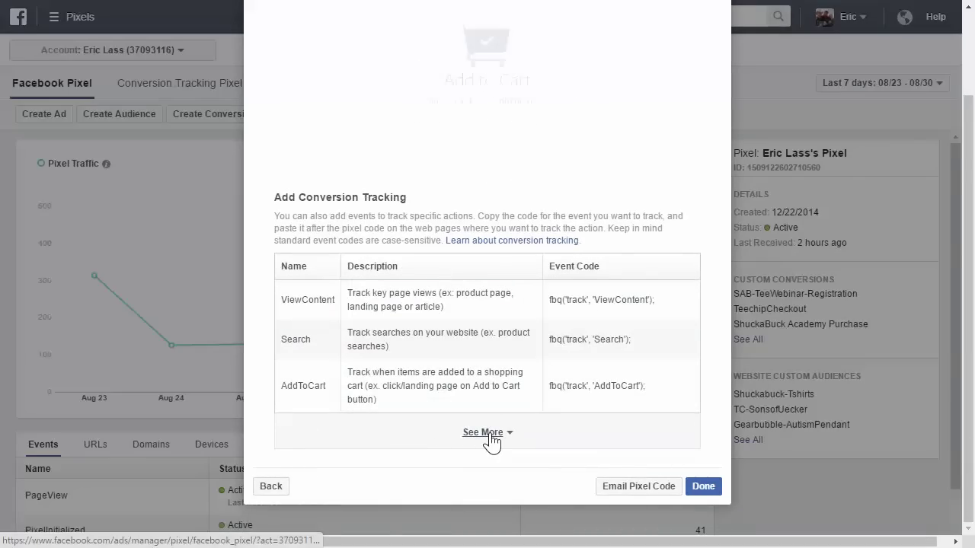
left_click(488, 432)
scroll(576, 310, "down", 3)
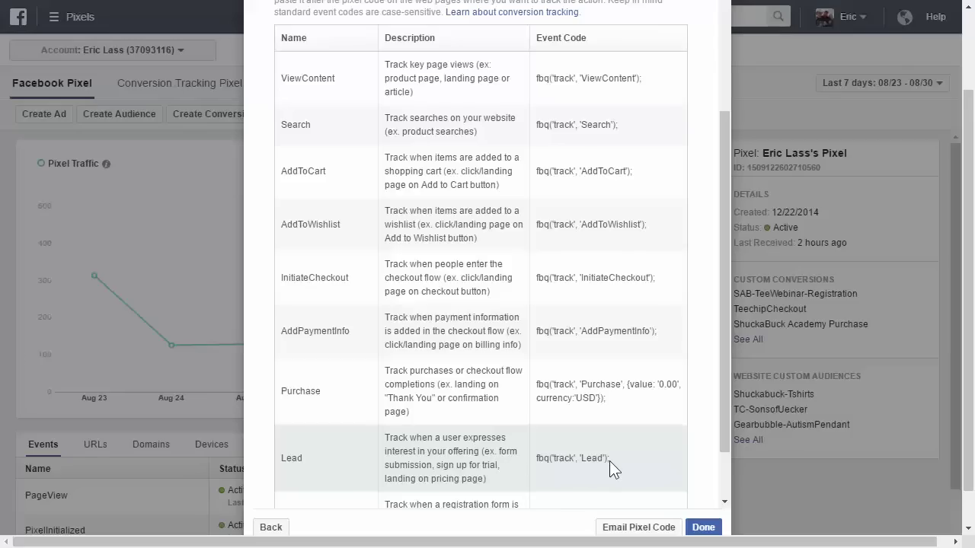
Copy the Lead event code into the Notepad pixel code, on its own line between the PageView track line and </script>.
left_click_drag(610, 459, 538, 462)
key("ctrl+c")
key("alt+Tab")
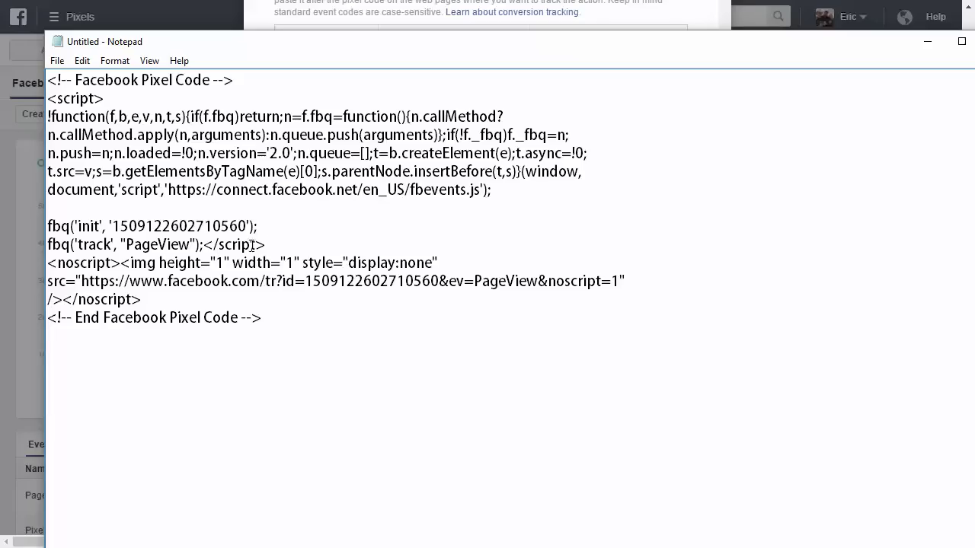
left_click(205, 245)
key("Return")
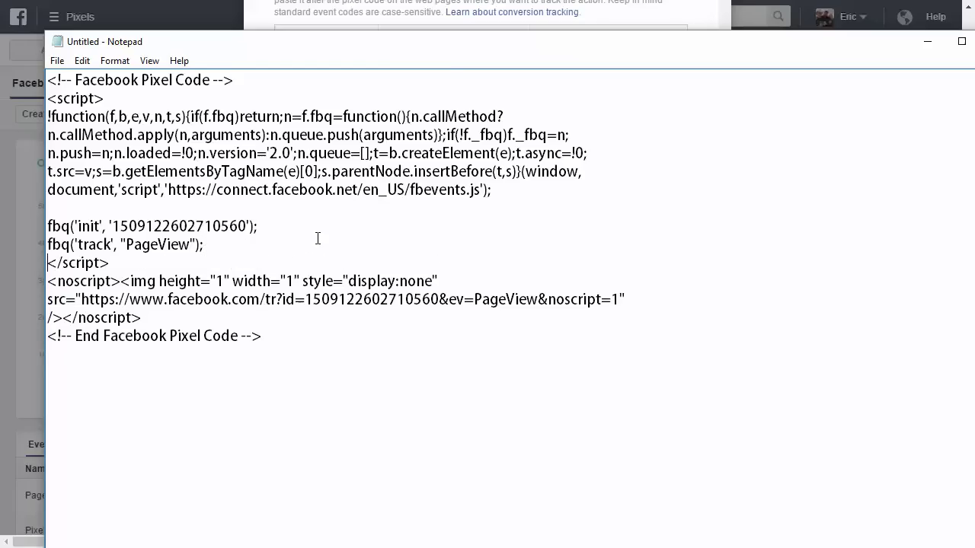
key("Return")
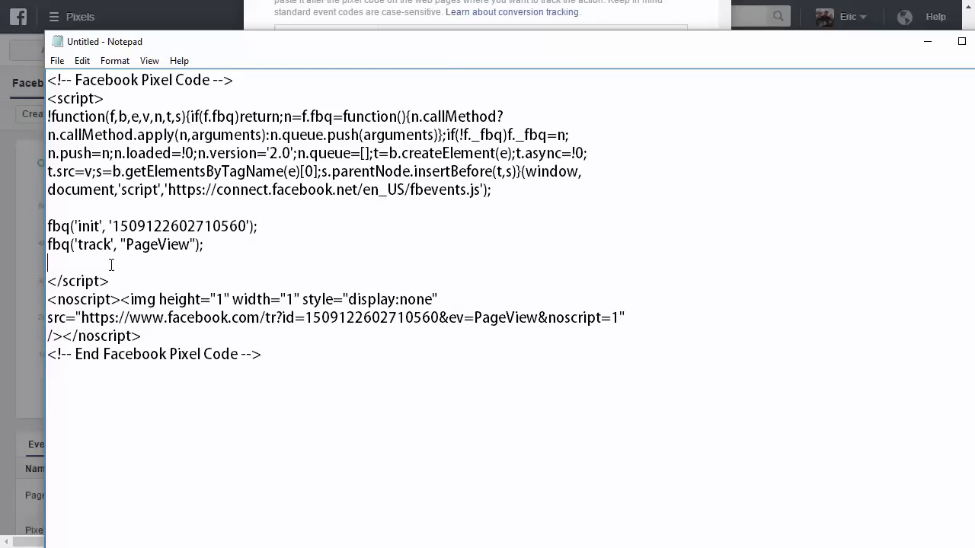
left_click_drag(111, 282, 48, 283)
left_click(73, 265)
key("ctrl+v")
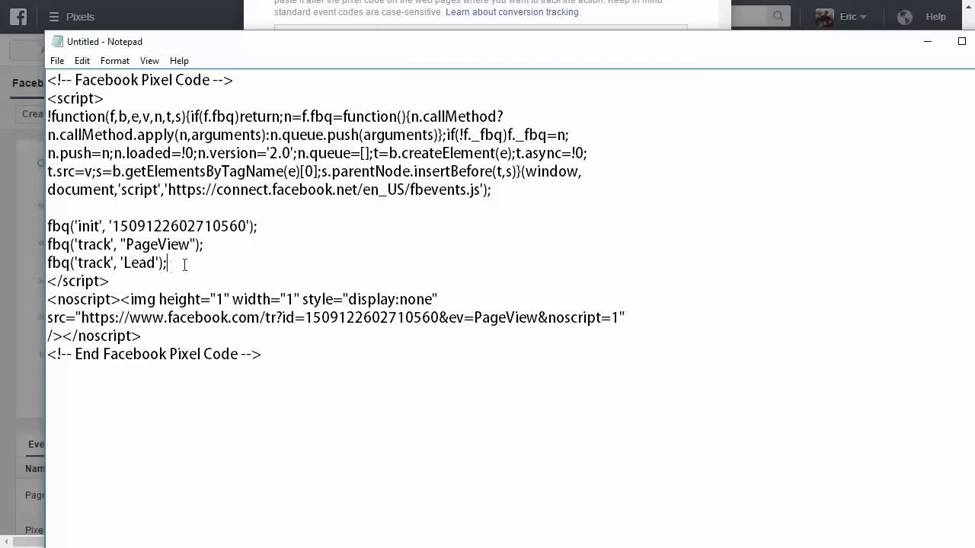
Copy the entire pixel code including the Lead event from Notepad and return to Tracking Code Manager in WordPress.
left_click(265, 354)
left_click_drag(204, 244, 200, 244)
key("ctrl+a")
key("ctrl+c")
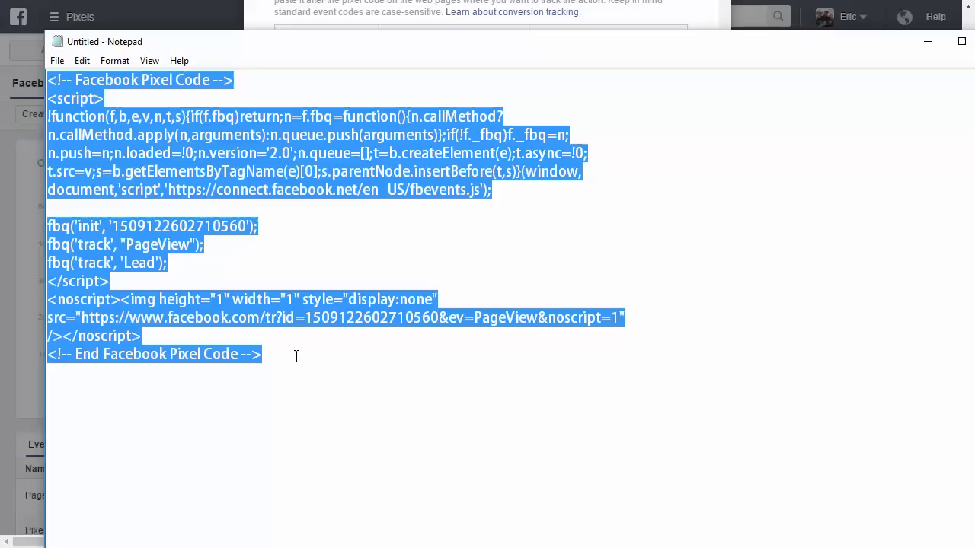
left_click(928, 41)
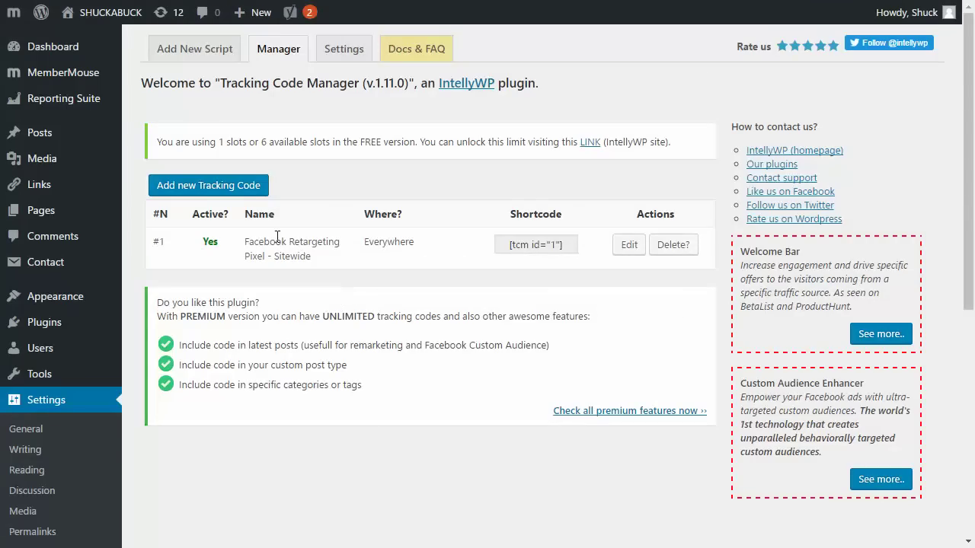
Add a new tracking code named "Checklist - Lead" and paste the copied Lead pixel code into it.
left_click(245, 189)
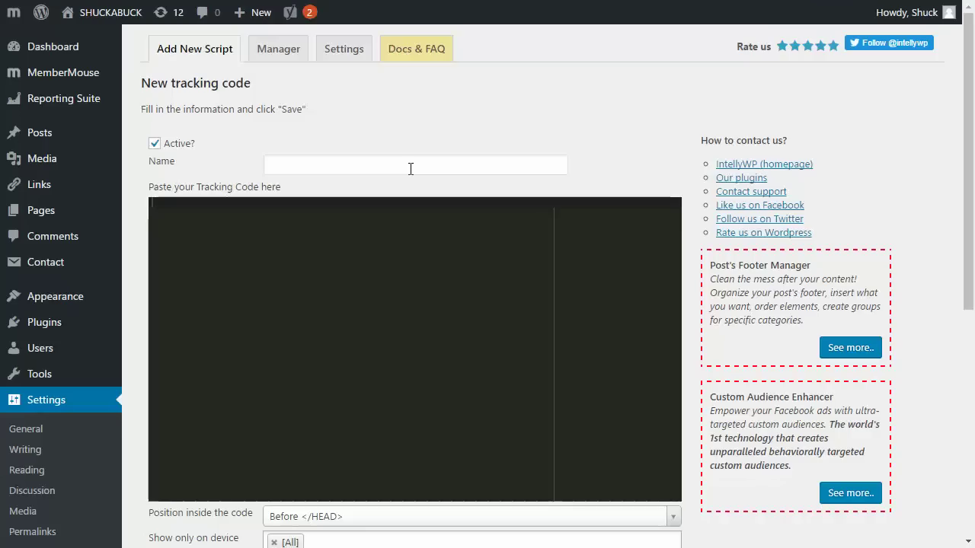
left_click(411, 168)
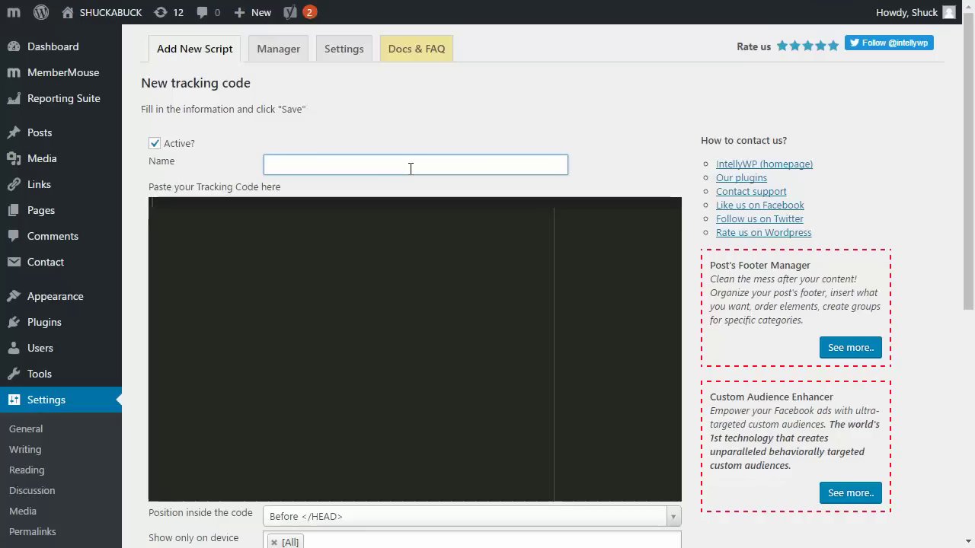
type("Checklist - Lead")
left_click(385, 221)
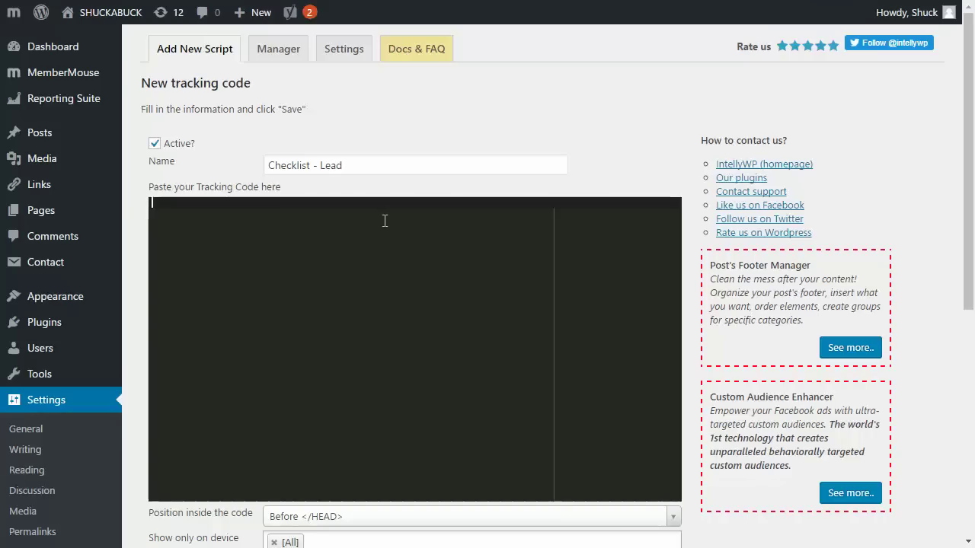
key("ctrl+v")
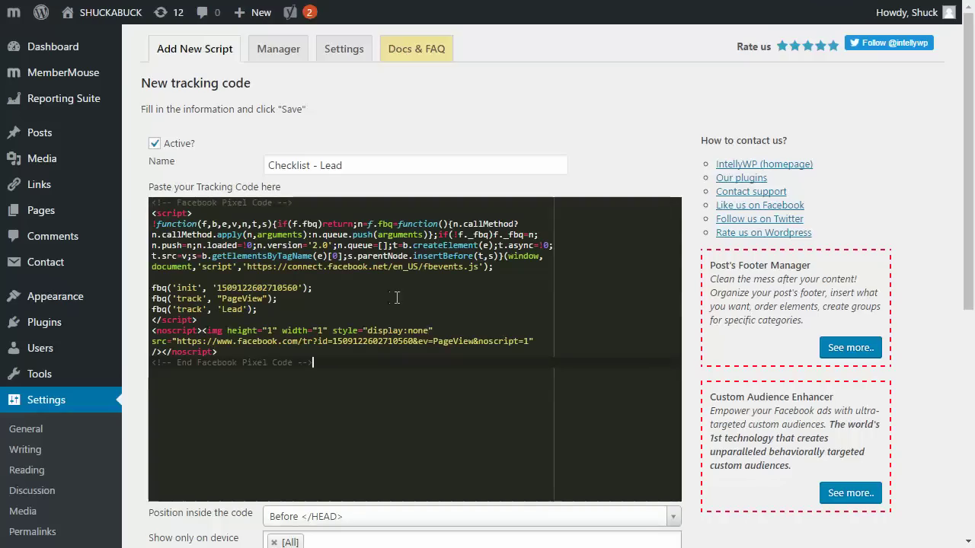
Set the code to standard WordPress tracking, inserted in specific pages or posts.
scroll(585, 137, "down", 4)
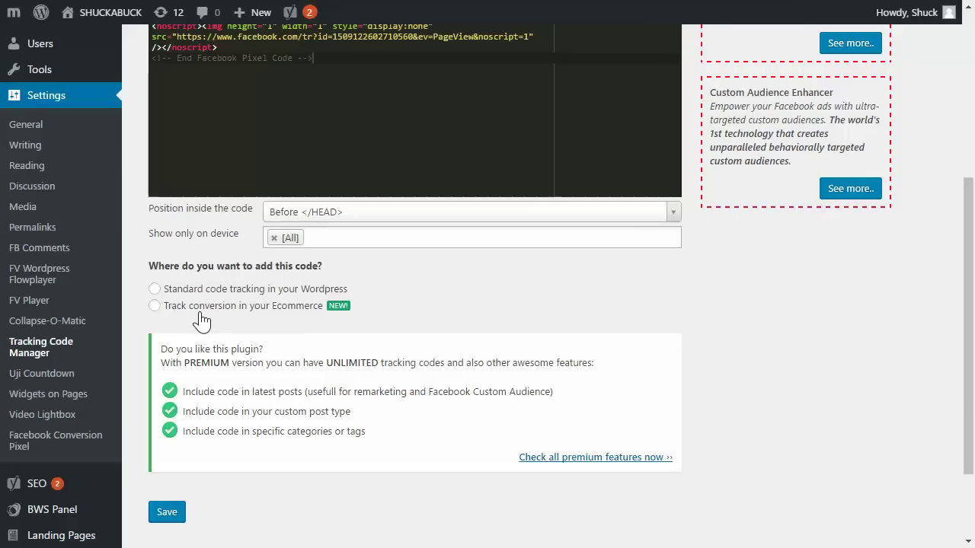
left_click(200, 289)
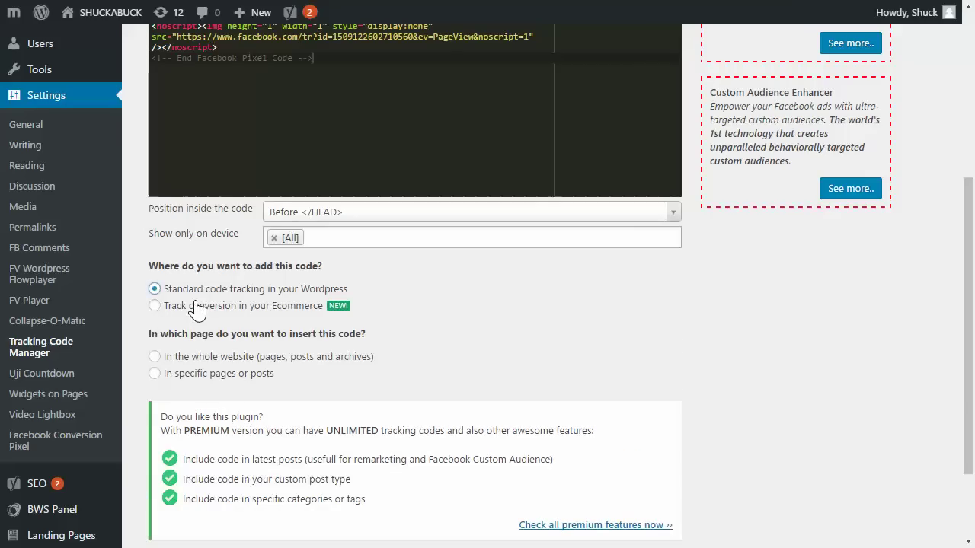
left_click(245, 377)
Include the code only on the page "Thanks For Signing Up!" instead of all pages, and save the tracking code.
scroll(412, 358, "down", 2)
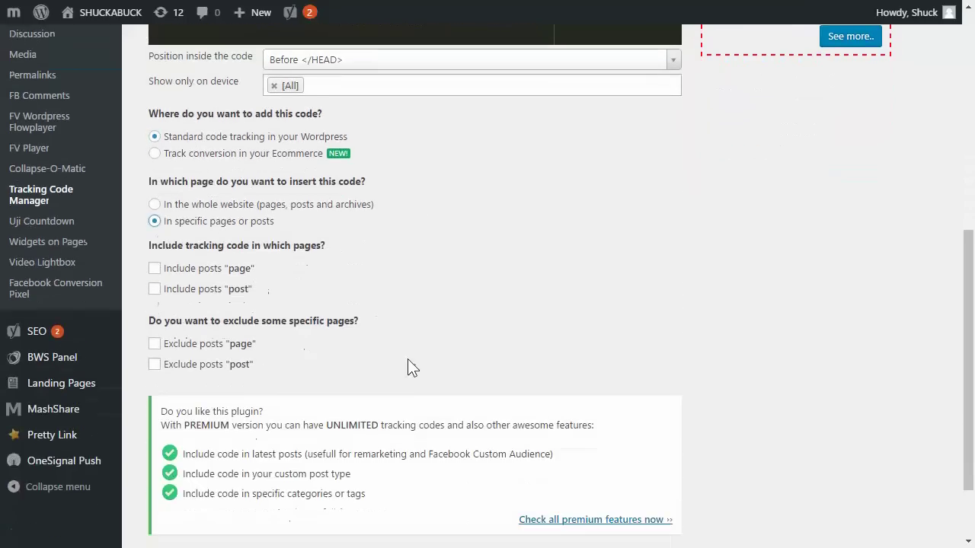
left_click(180, 276)
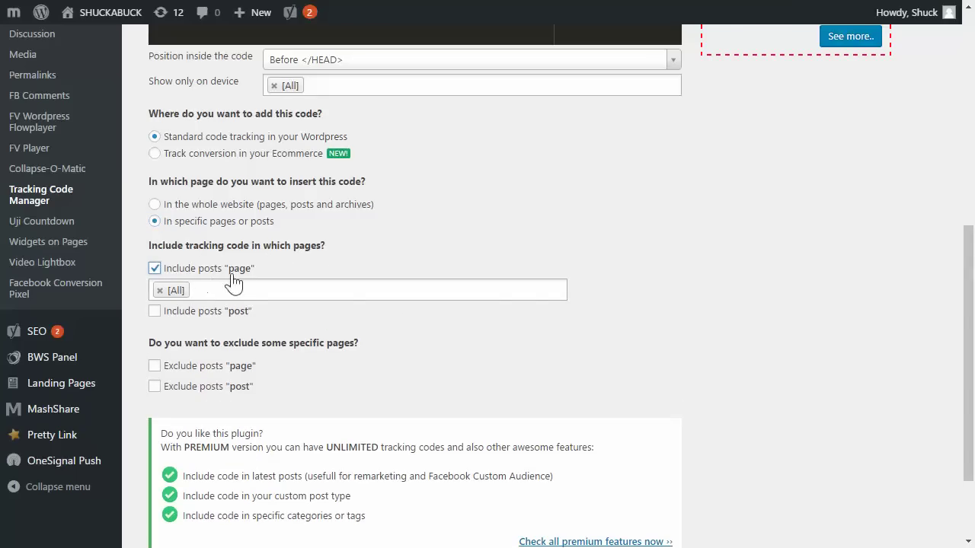
left_click(160, 290)
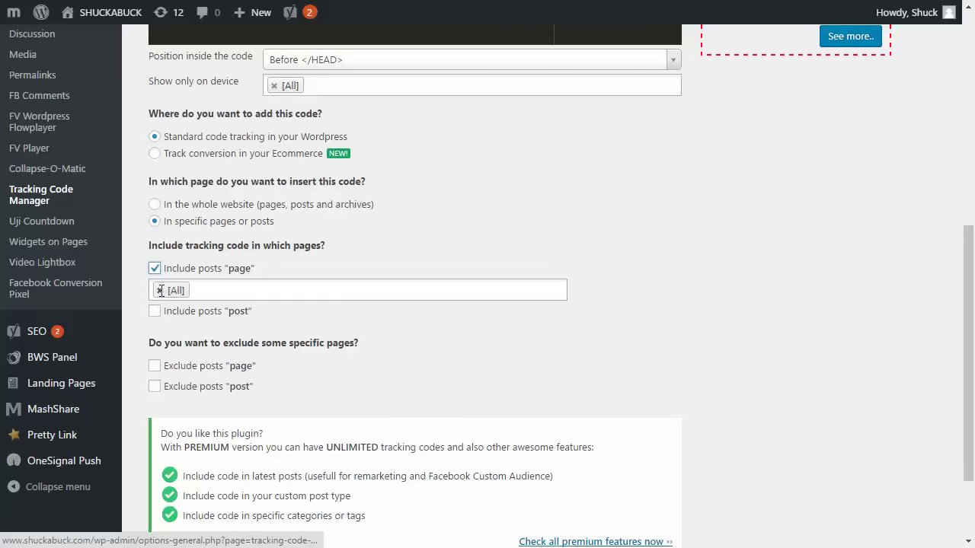
left_click(298, 289)
type("thank")
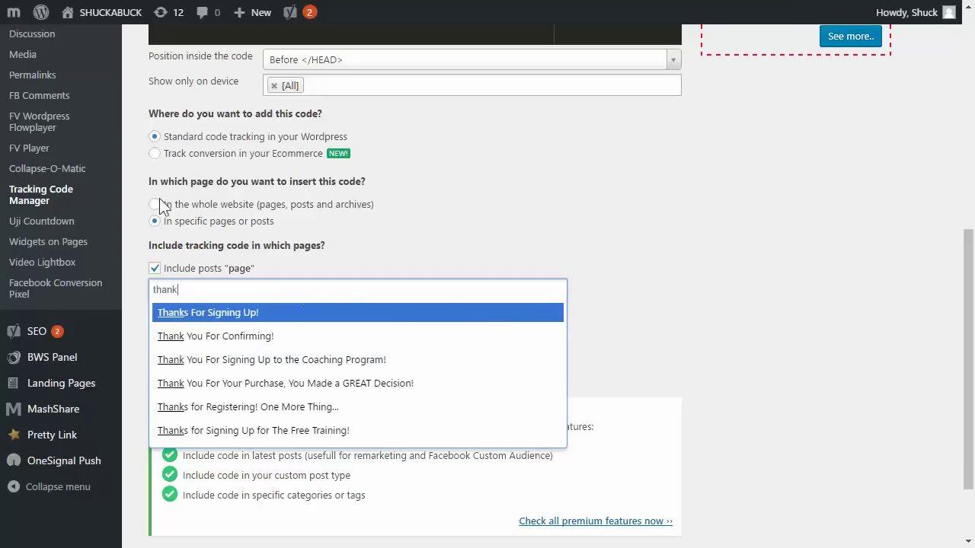
left_click(241, 316)
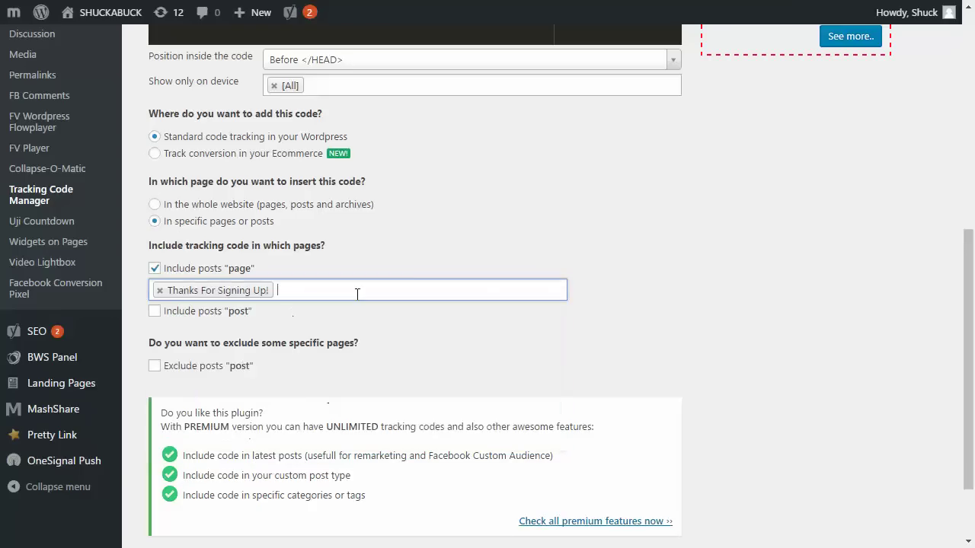
left_click(663, 285)
scroll(639, 277, "down", 1)
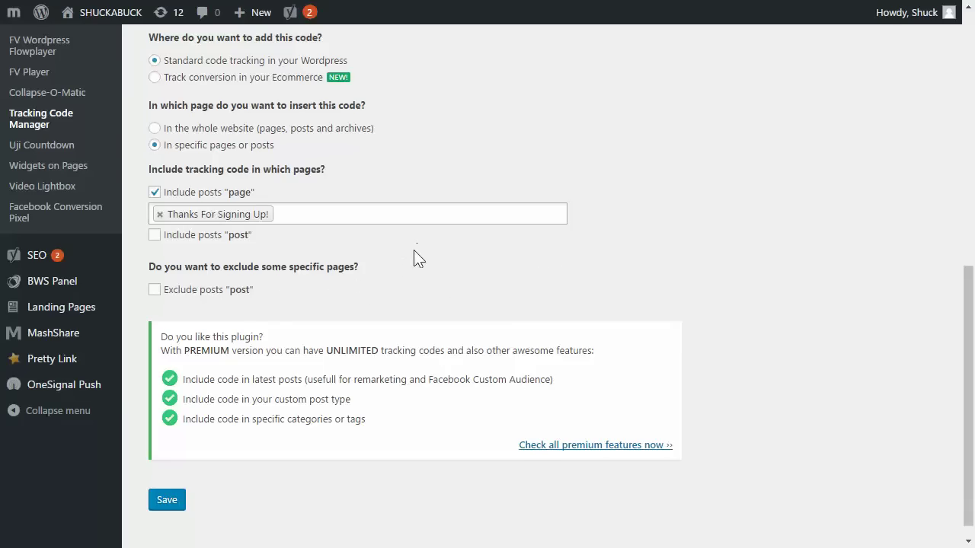
scroll(414, 256, "down", 1)
left_click(172, 485)
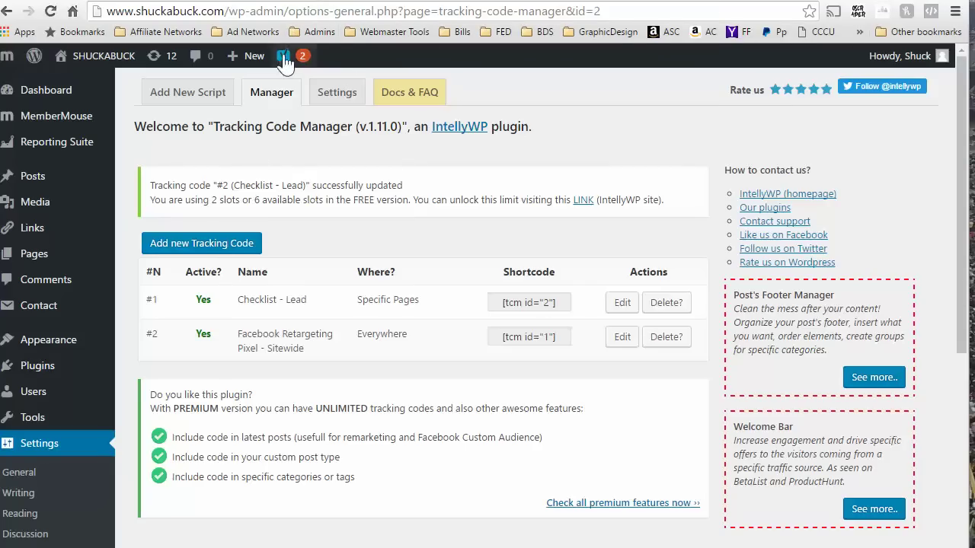
Open the WordPress site's General Settings page.
mouse_move(67, 183)
left_click(19, 472)
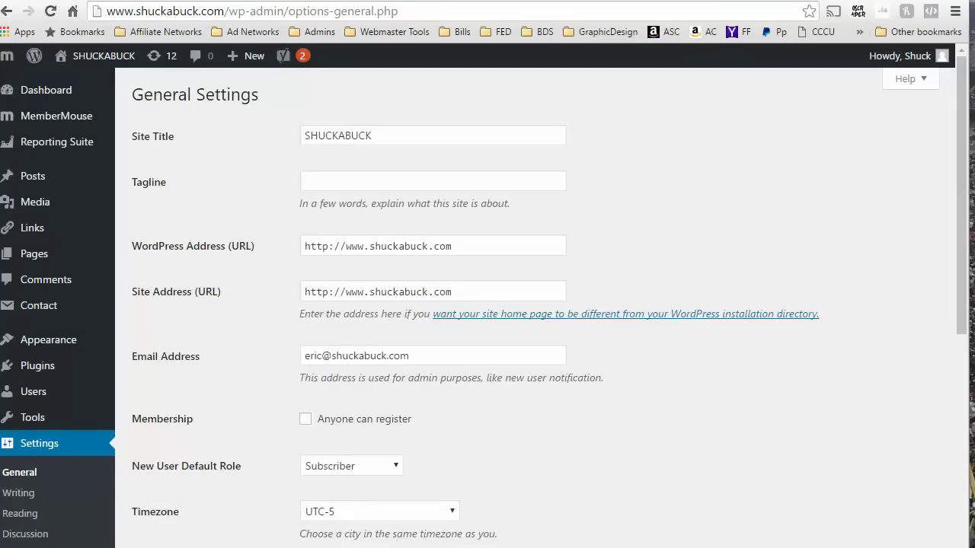
left_click(438, 7)
type("tk")
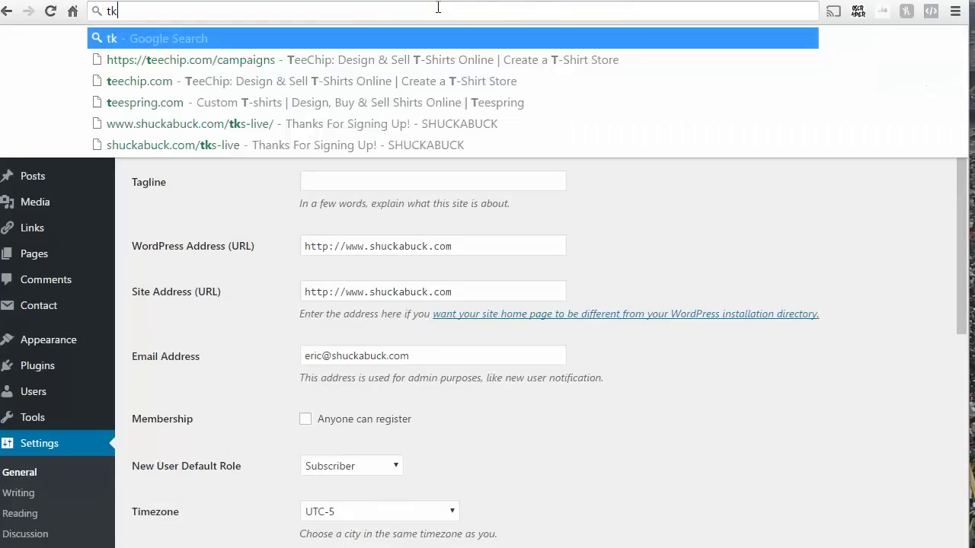
type("s")
left_click(243, 57)
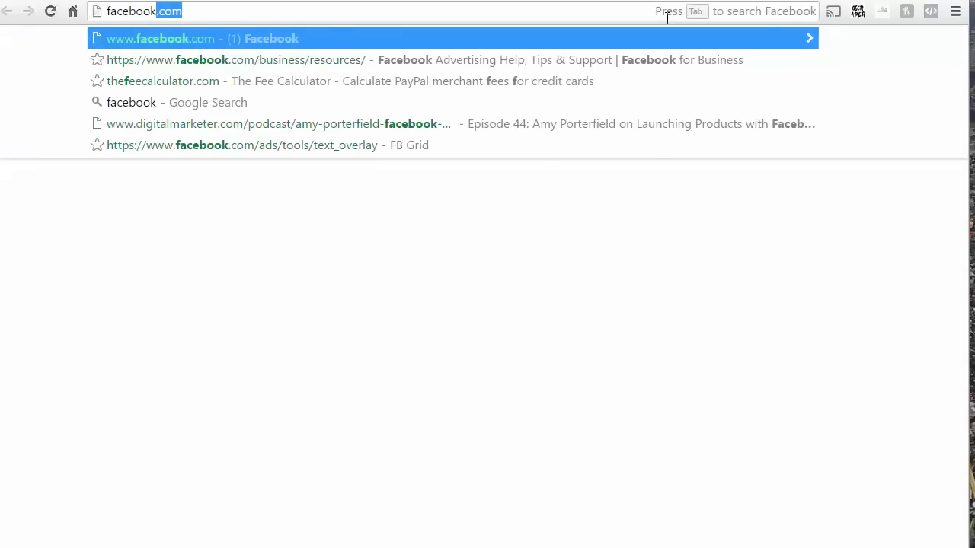
Search the web for "facebook pixel helper", and inspect the thank-you page's pixels with the Pixel Helper extension.
type("lpe")
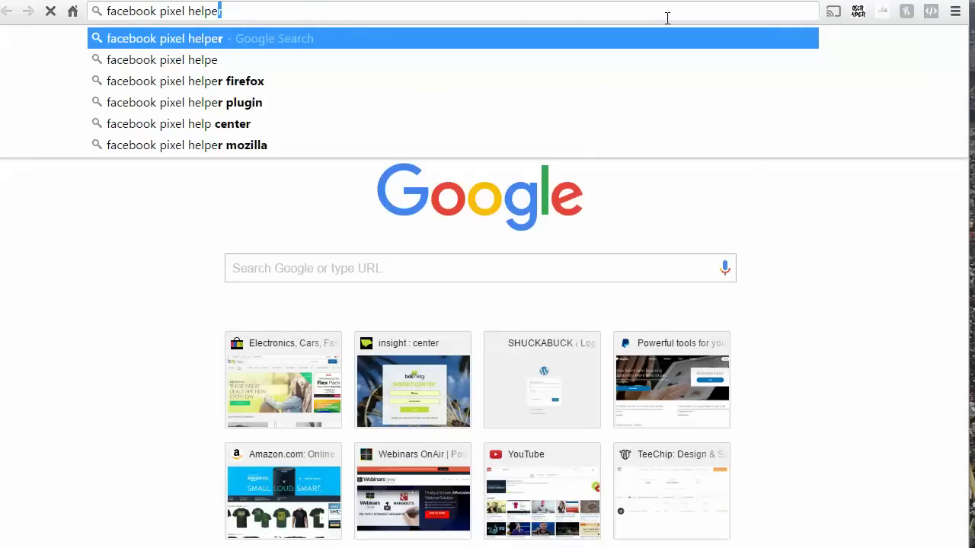
key("Return")
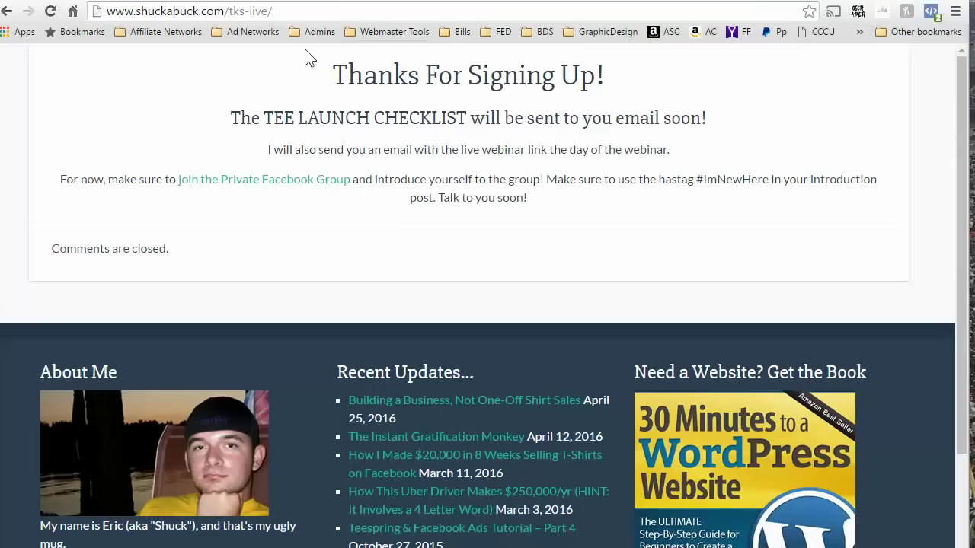
left_click(931, 12)
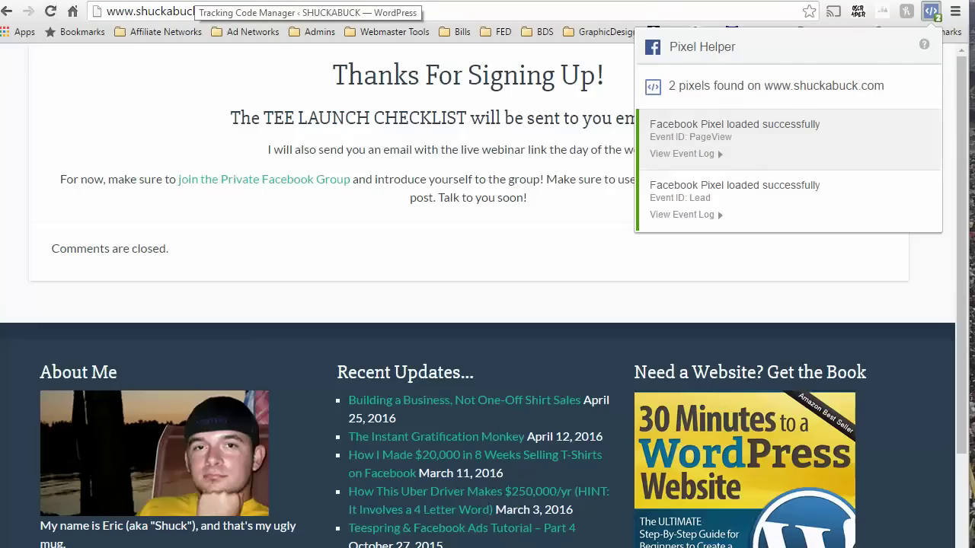
Remove the fbq('track', "PageView"); line from the "Checklist - Lead" tracking code in Tracking Code Manager and save it.
left_click(200, 0)
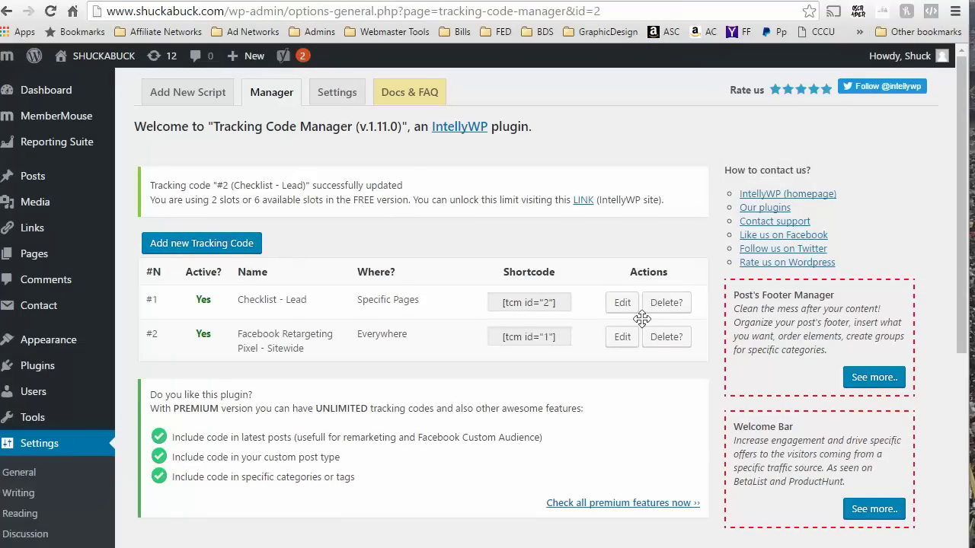
left_click(617, 305)
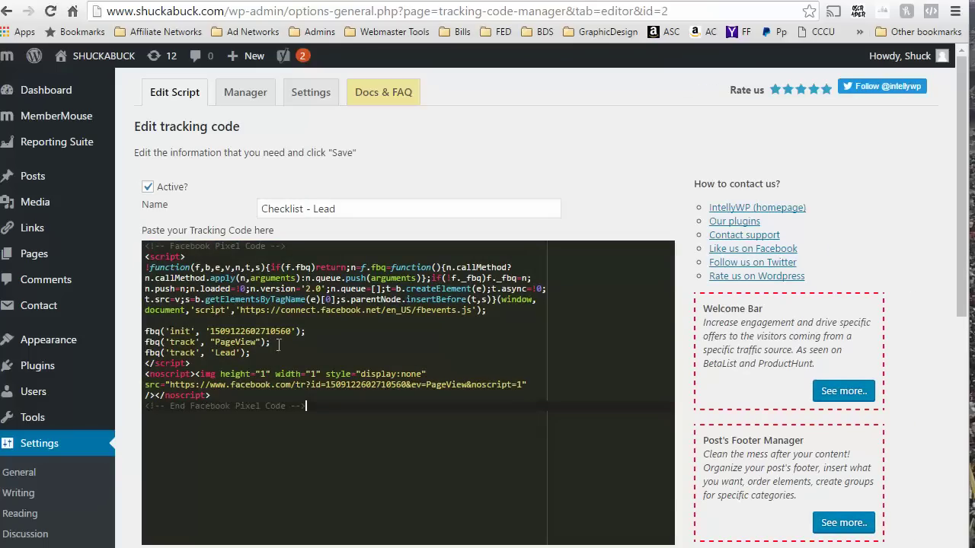
left_click_drag(271, 341, 144, 343)
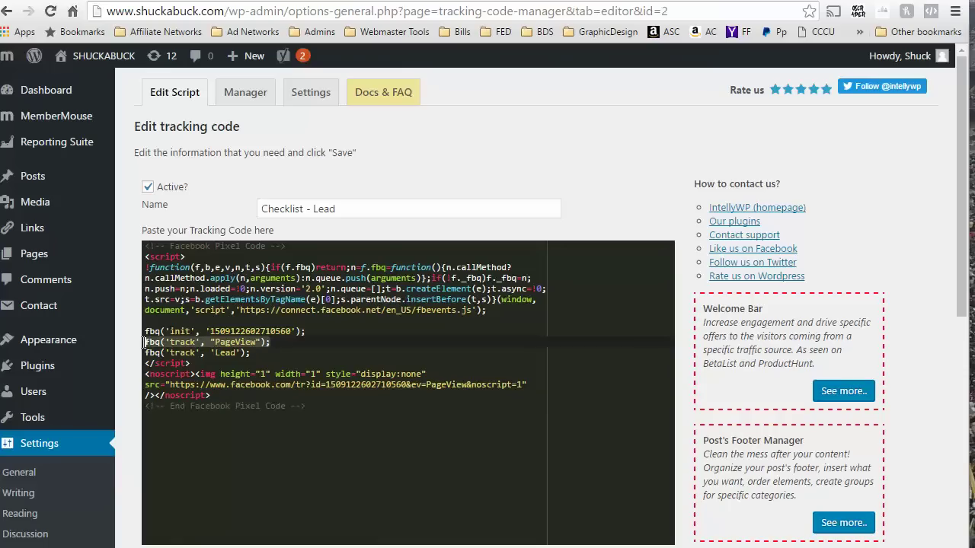
key("Delete")
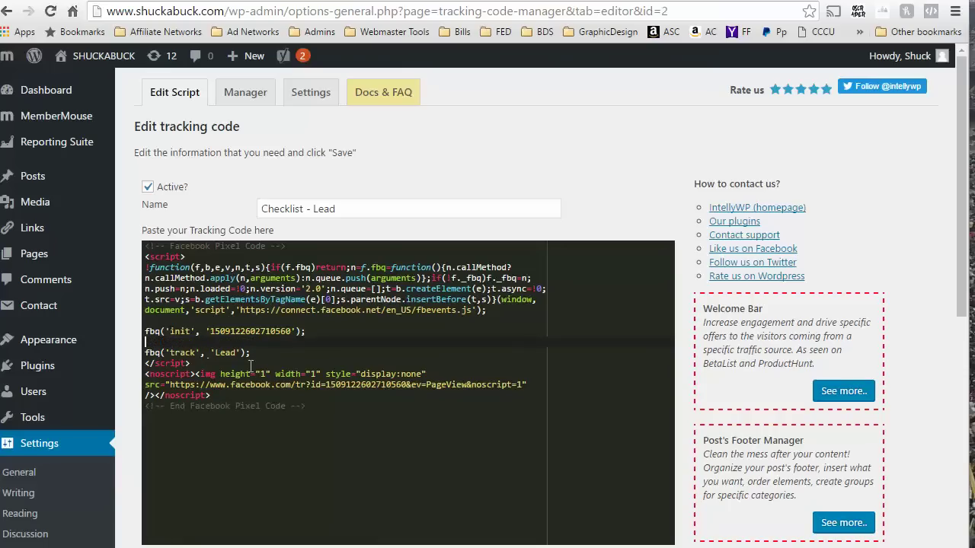
key("Delete")
left_click(376, 397)
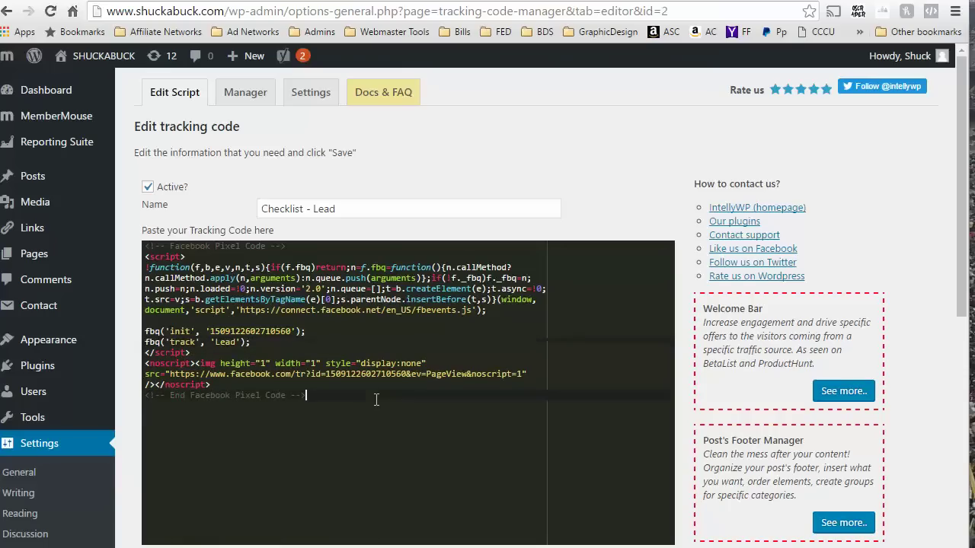
scroll(380, 415, "down", 7)
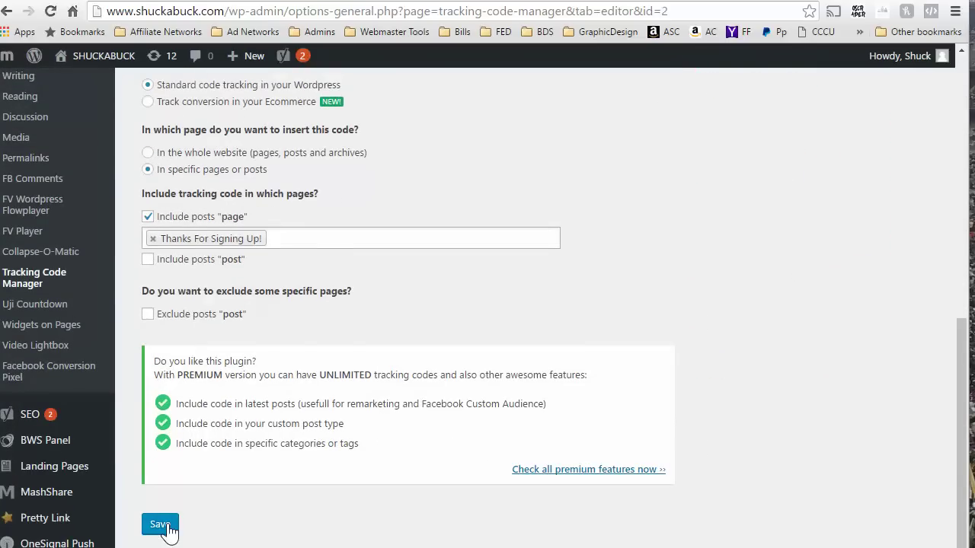
left_click(168, 532)
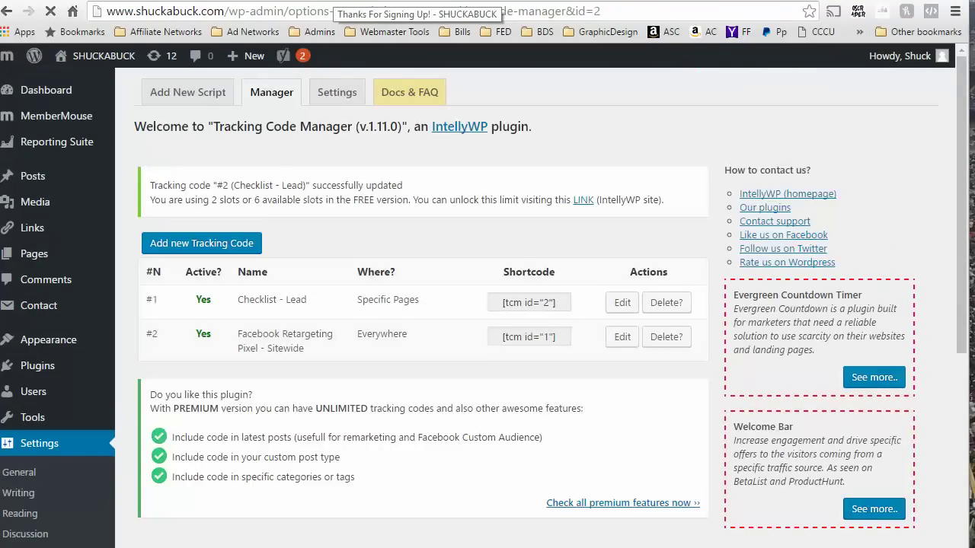
Reload the "Thanks For Signing Up!" page and recheck its loaded pixel events with Pixel Helper.
left_click(417, 1)
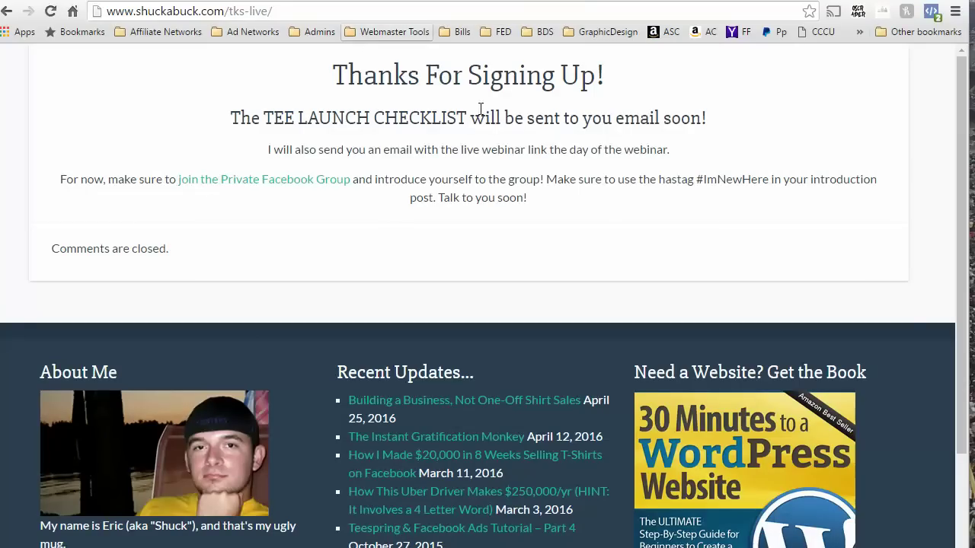
left_click(51, 11)
left_click(930, 14)
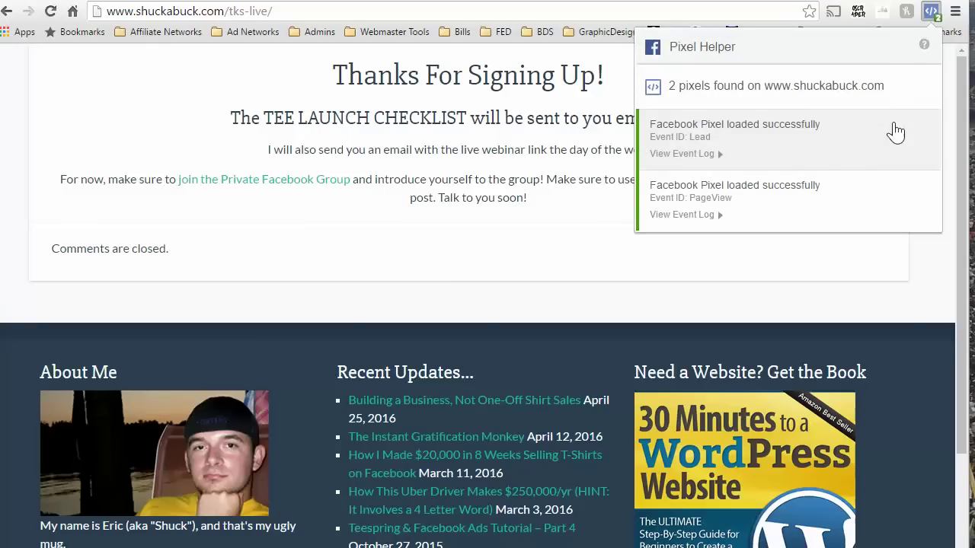
left_click(544, 266)
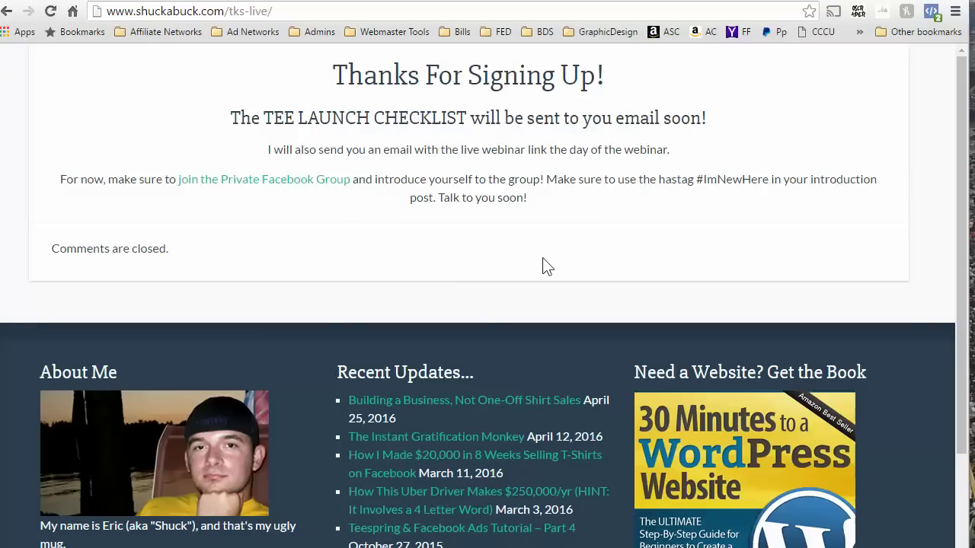
left_click(931, 12)
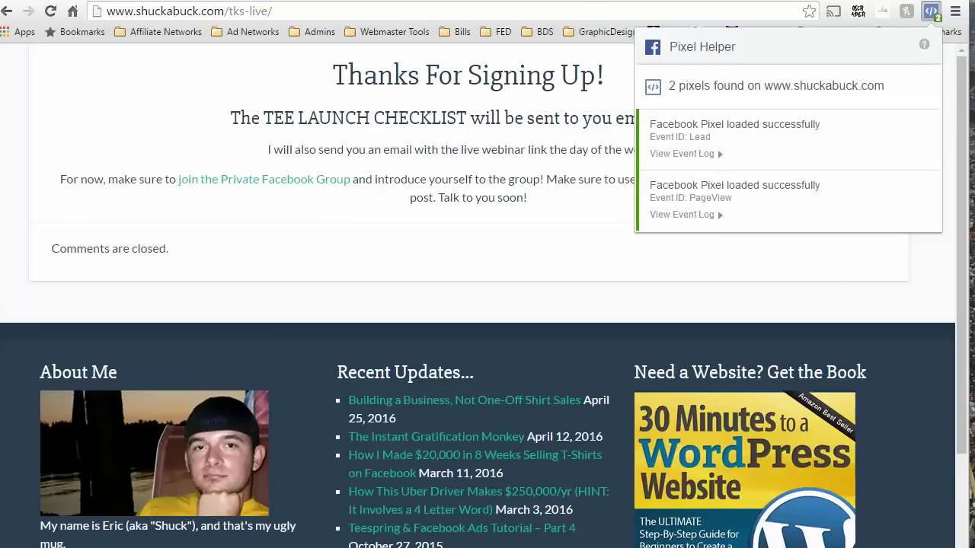
Review the standard event codes on the Facebook pixel page, highlighting the AddToCart and Purchase codes, and close the pixel code dialog.
key("ctrl+Tab")
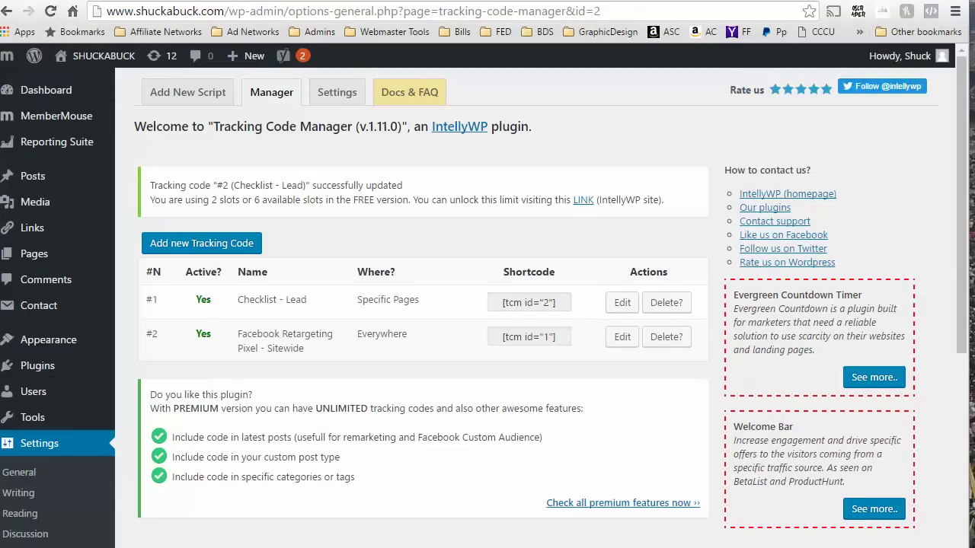
key("ctrl+Tab")
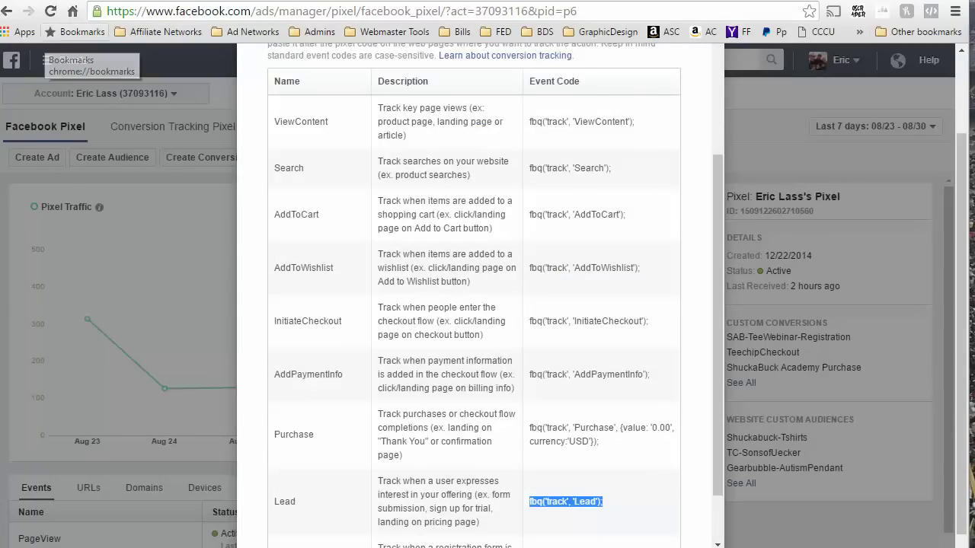
scroll(602, 209, "up", 3)
scroll(632, 245, "down", 3)
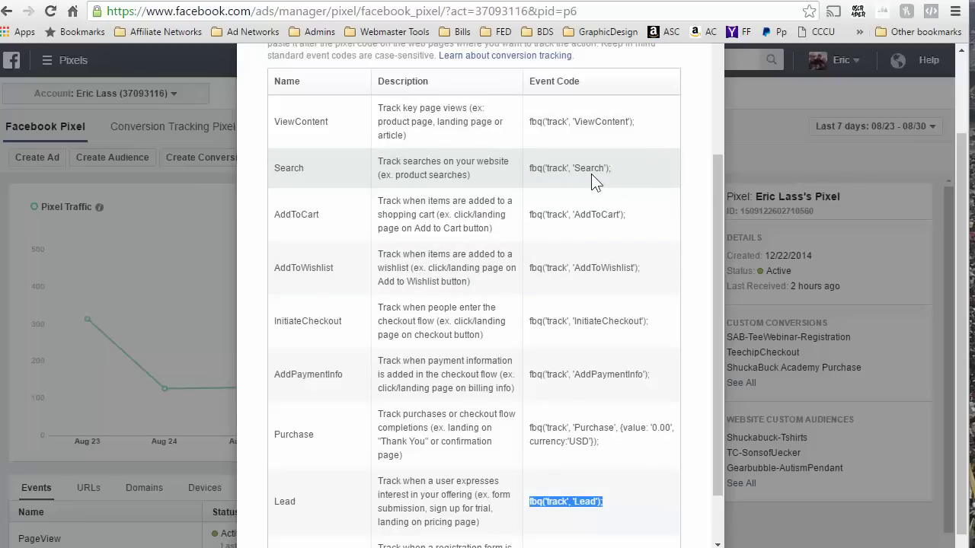
scroll(591, 174, "down", 1)
left_click_drag(631, 147, 529, 145)
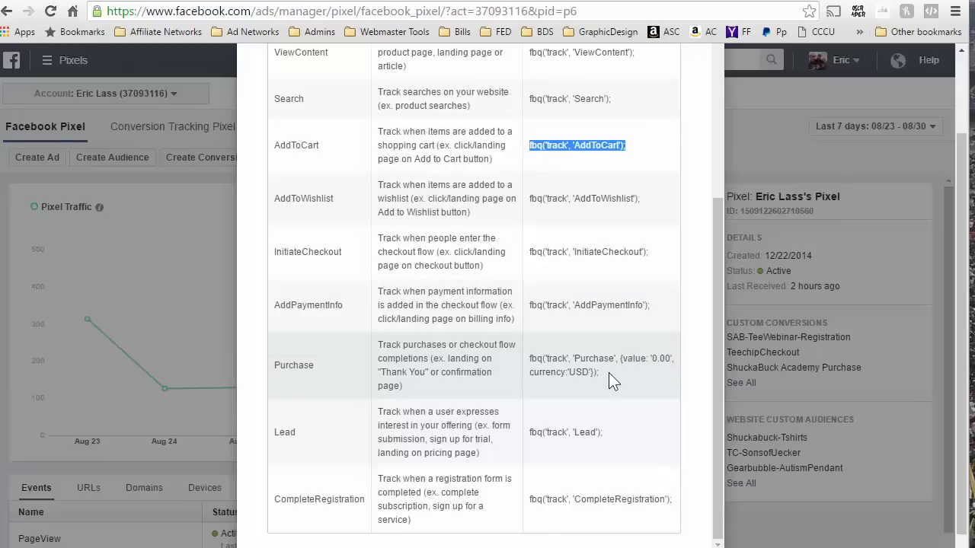
left_click_drag(609, 373, 531, 356)
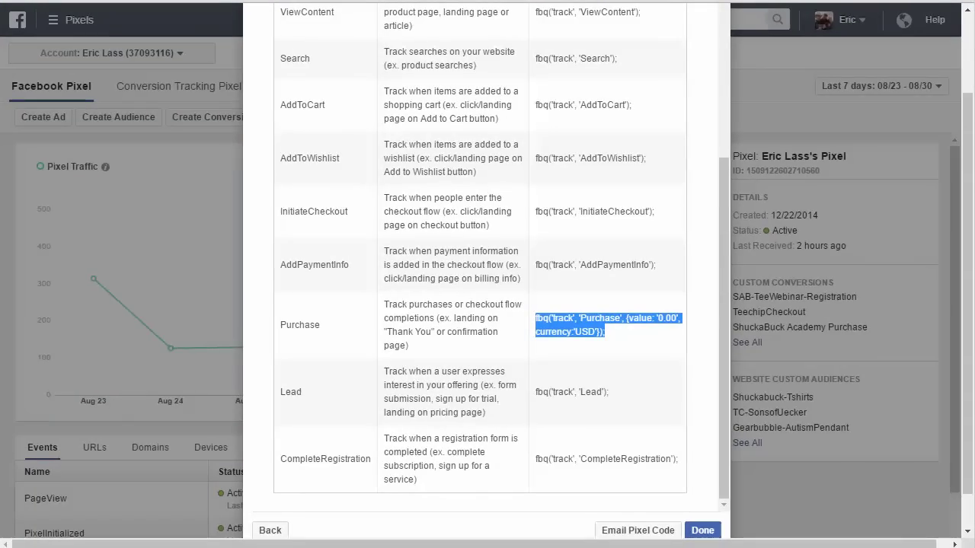
left_click(770, 74)
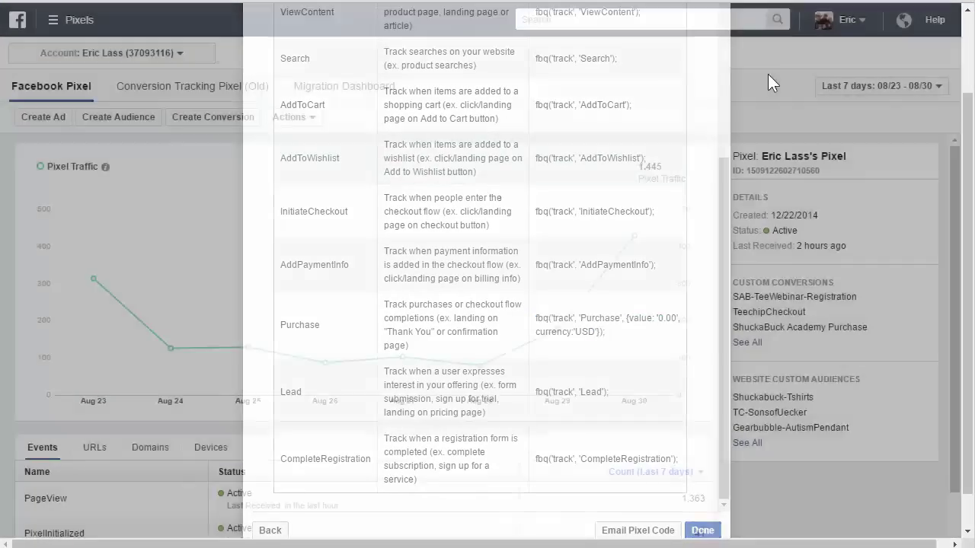